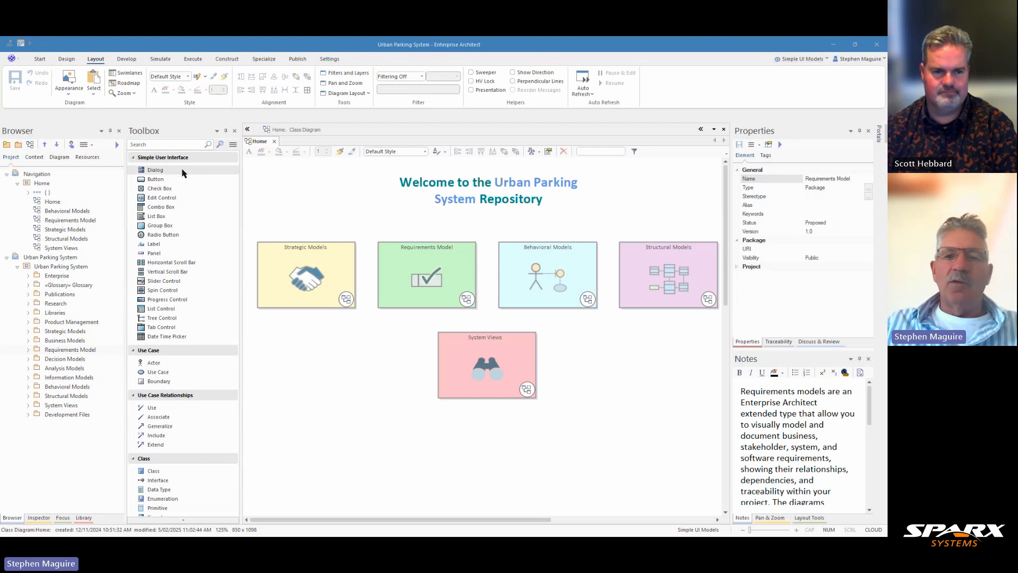
Switch the modeling perspective to ArchiMate from the Enterprise Architecture group
{"action": "left_click", "coordinate": [828, 59]}
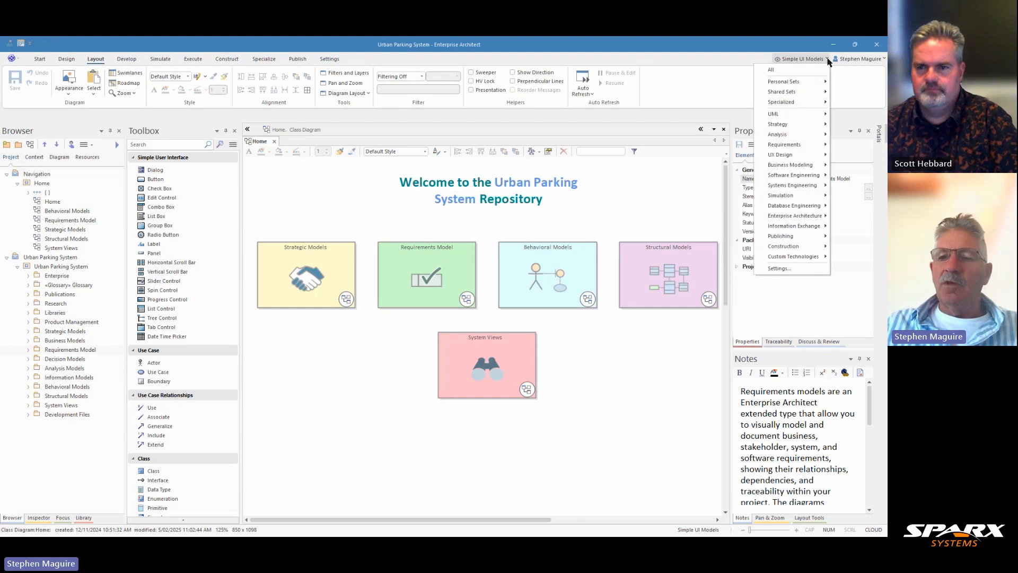
{"action": "mouse_move", "coordinate": [797, 217]}
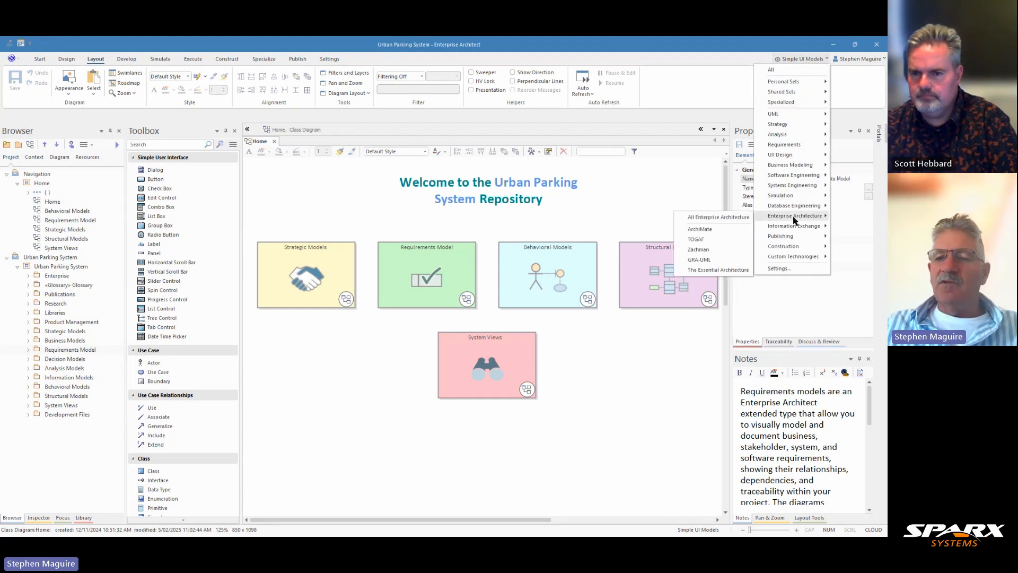
{"action": "left_click", "coordinate": [720, 231]}
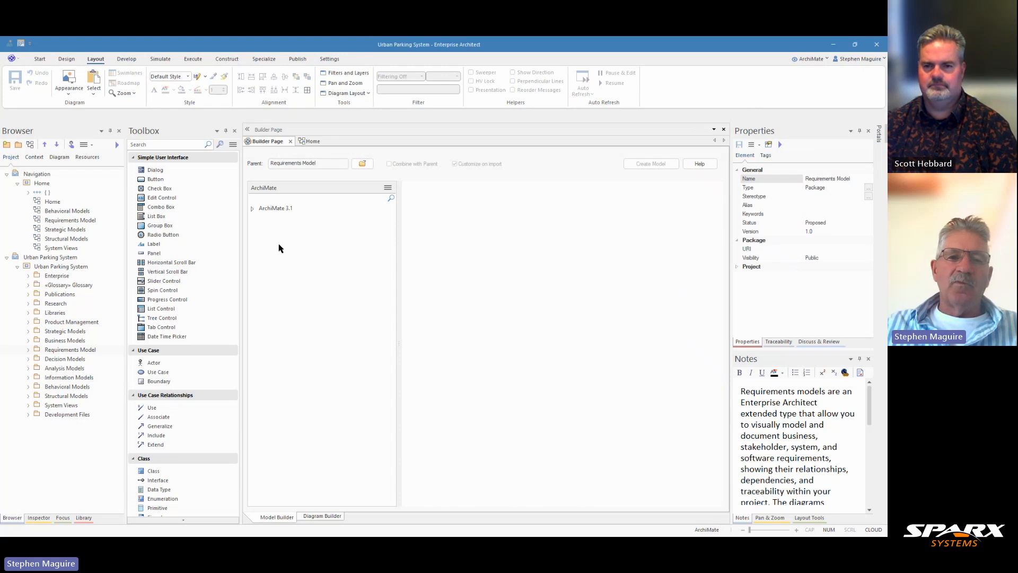
Examine the description of the Product Viewpoint pattern among the ArchiMate 3.1 Basic Viewpoints, and close the builder page
{"action": "left_click", "coordinate": [253, 209]}
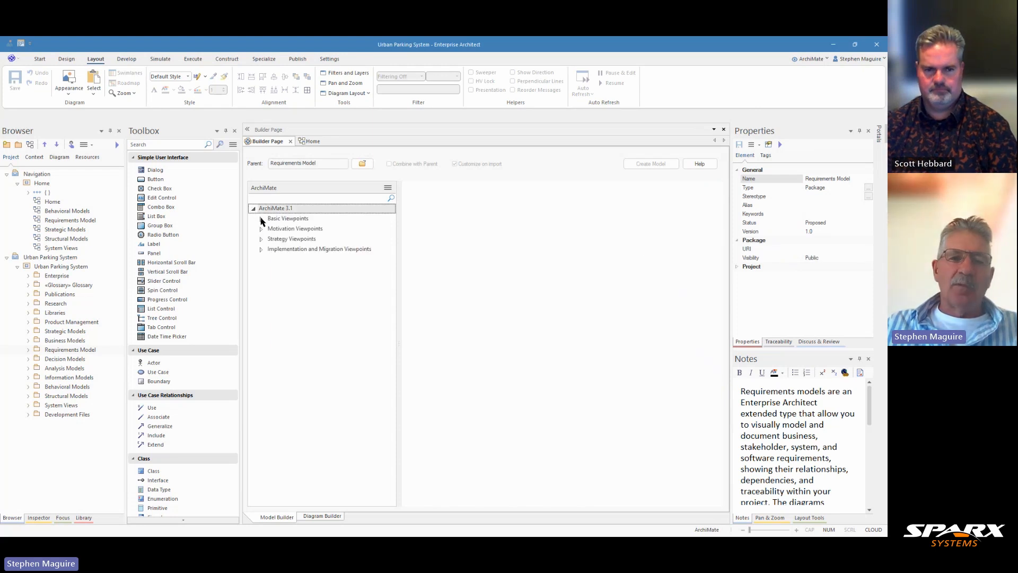
{"action": "left_click", "coordinate": [261, 219]}
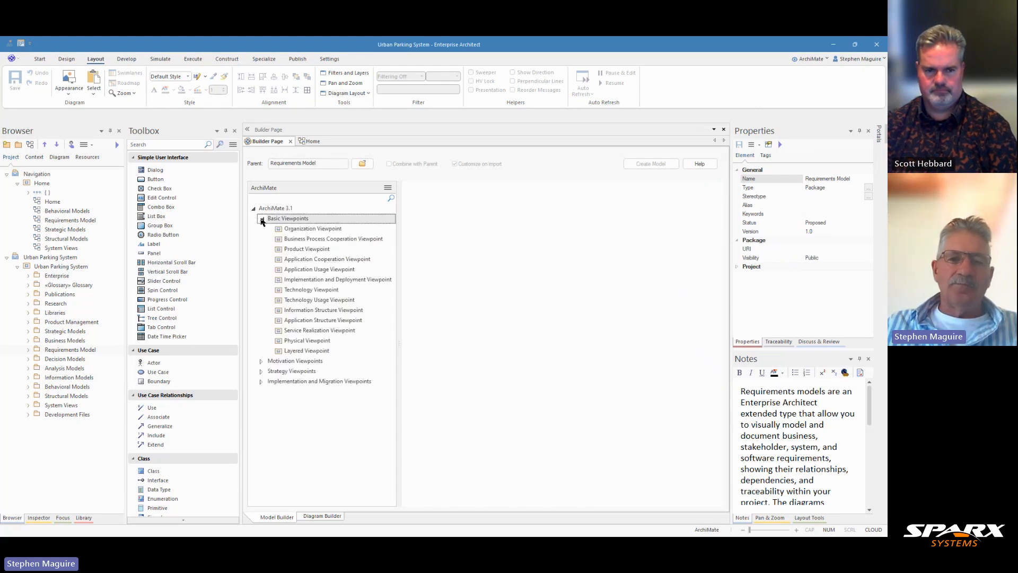
{"action": "left_click", "coordinate": [308, 250]}
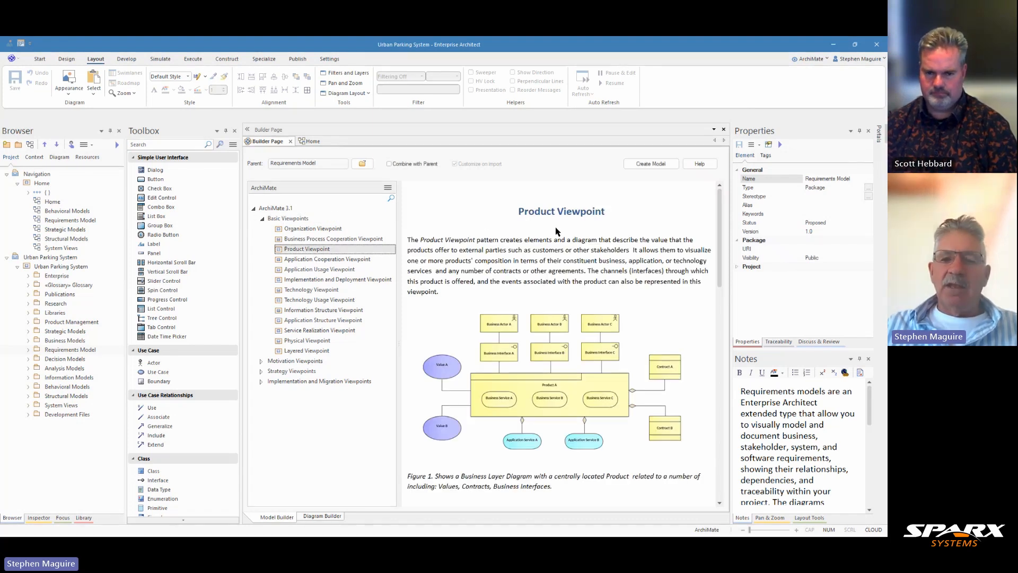
{"action": "scroll", "coordinate": [541, 316], "scroll_direction": "down", "scroll_amount": 3}
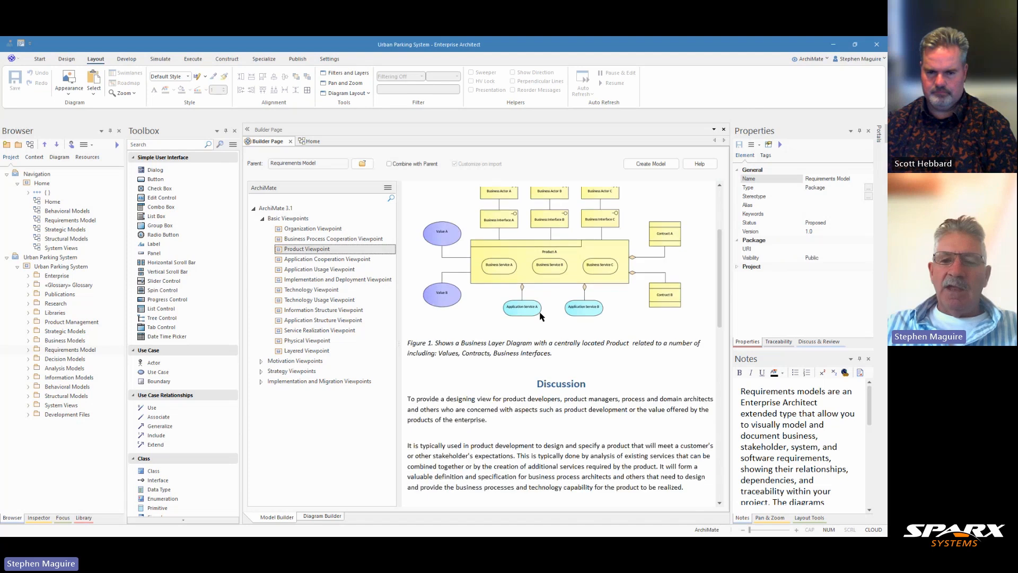
{"action": "scroll", "coordinate": [541, 316], "scroll_direction": "down", "scroll_amount": 6}
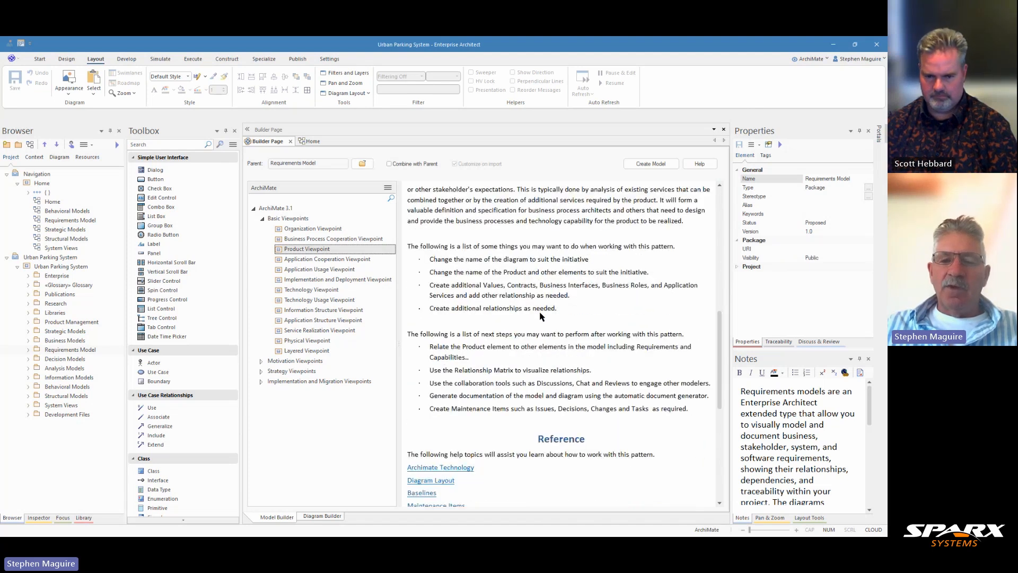
{"action": "scroll", "coordinate": [541, 316], "scroll_direction": "down", "scroll_amount": 6}
{"action": "scroll", "coordinate": [543, 307], "scroll_direction": "up", "scroll_amount": 11}
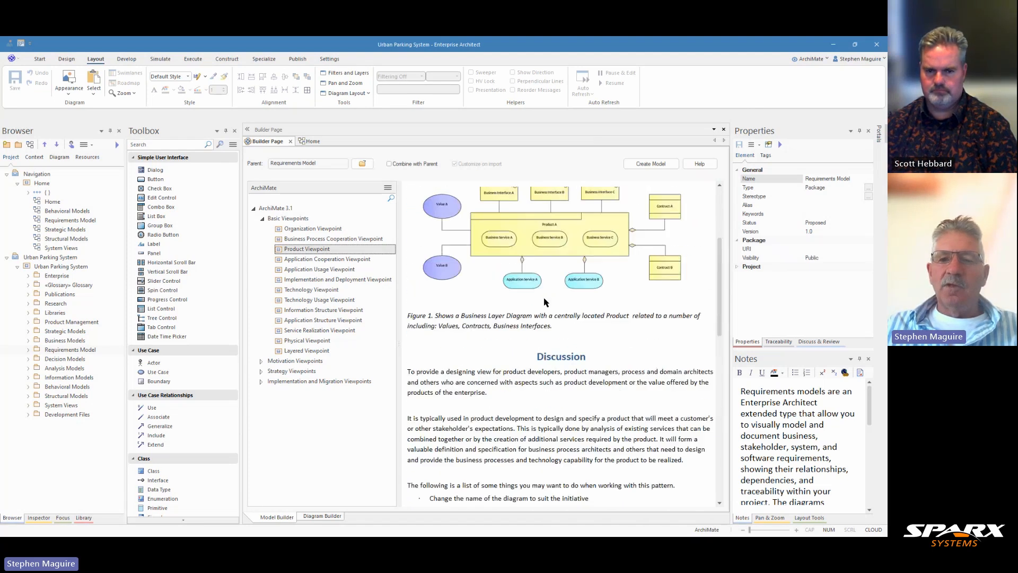
{"action": "scroll", "coordinate": [545, 302], "scroll_direction": "up", "scroll_amount": 4}
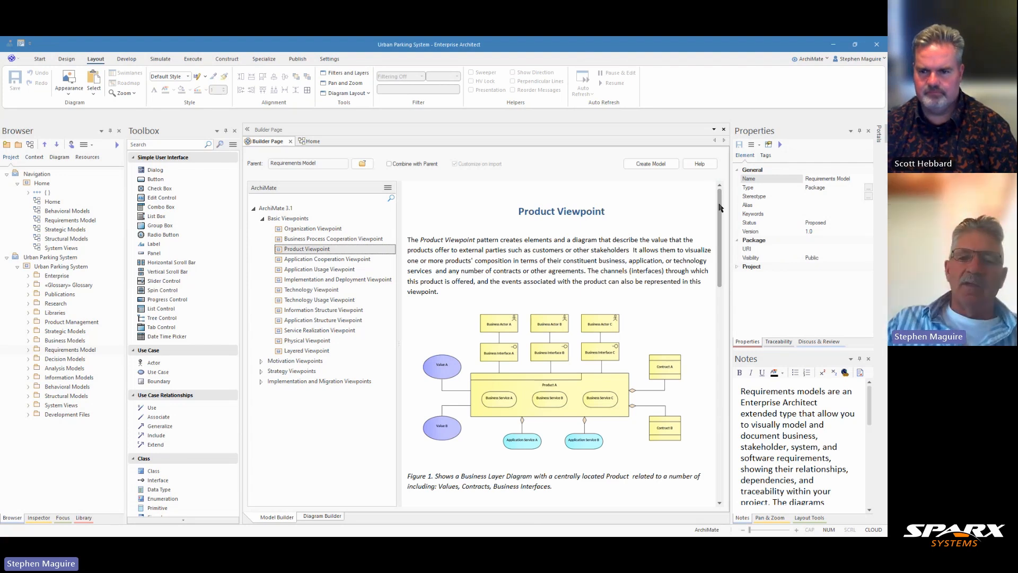
{"action": "mouse_move", "coordinate": [720, 207]}
{"action": "left_mouse_down"}
{"action": "mouse_move", "coordinate": [722, 288]}
{"action": "mouse_move", "coordinate": [721, 199]}
{"action": "left_mouse_up"}
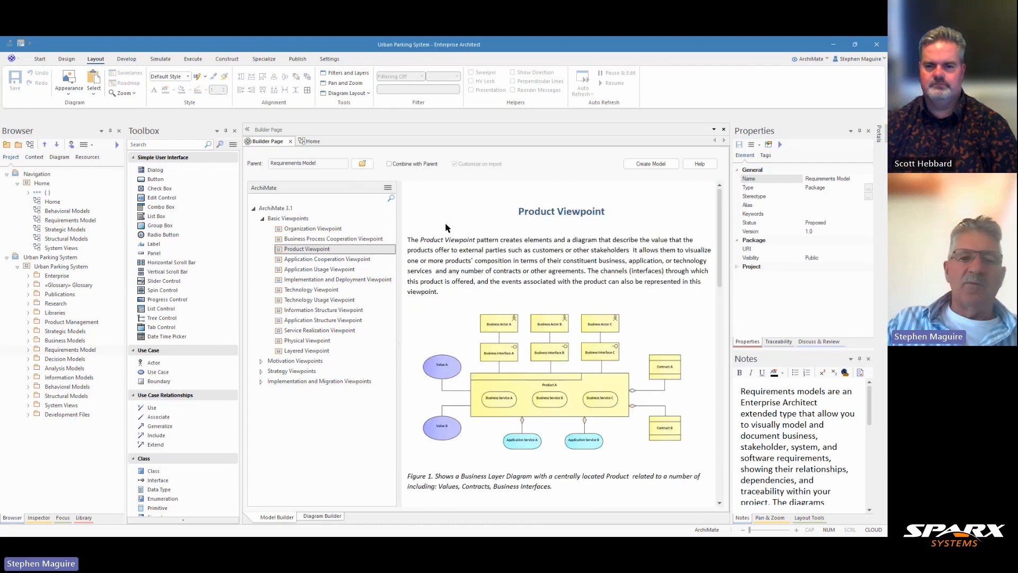
{"action": "left_click", "coordinate": [290, 142]}
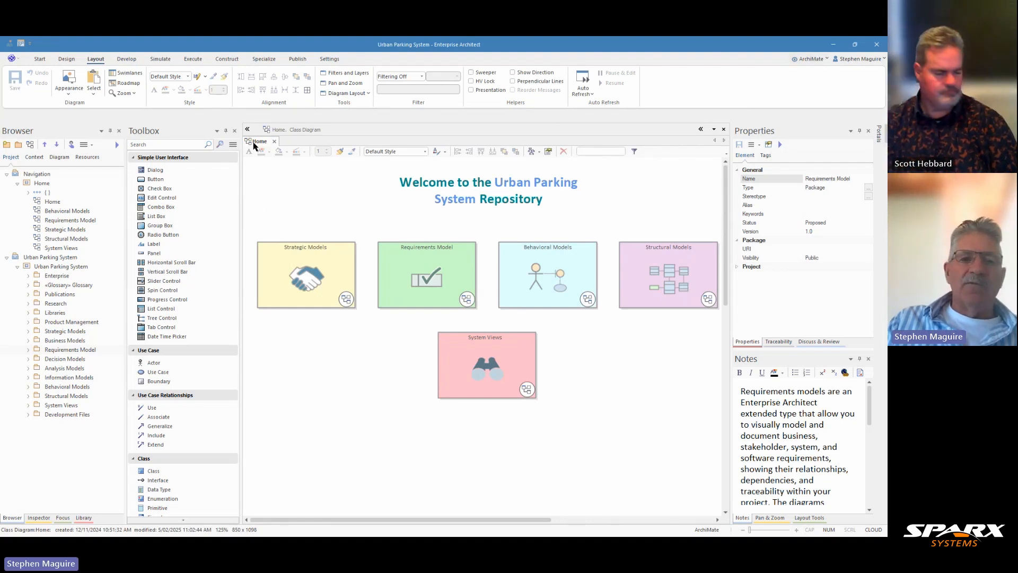
Load the ArchiMate 3.1 Application toolbox and replace it with the ArchiMate 3.1 Business toolbox
{"action": "left_click", "coordinate": [232, 145]}
{"action": "mouse_move", "coordinate": [265, 176]}
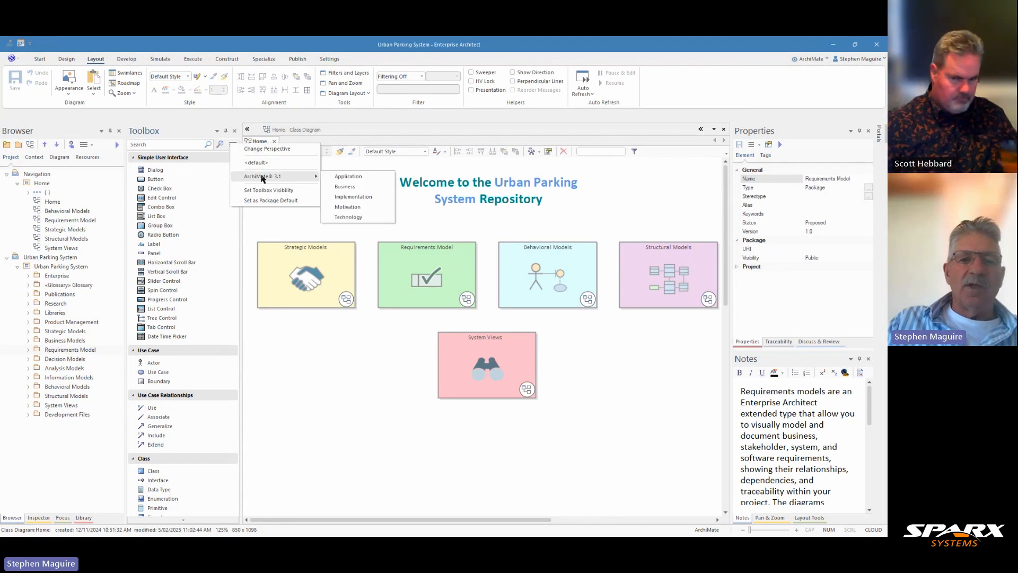
{"action": "left_click", "coordinate": [348, 178]}
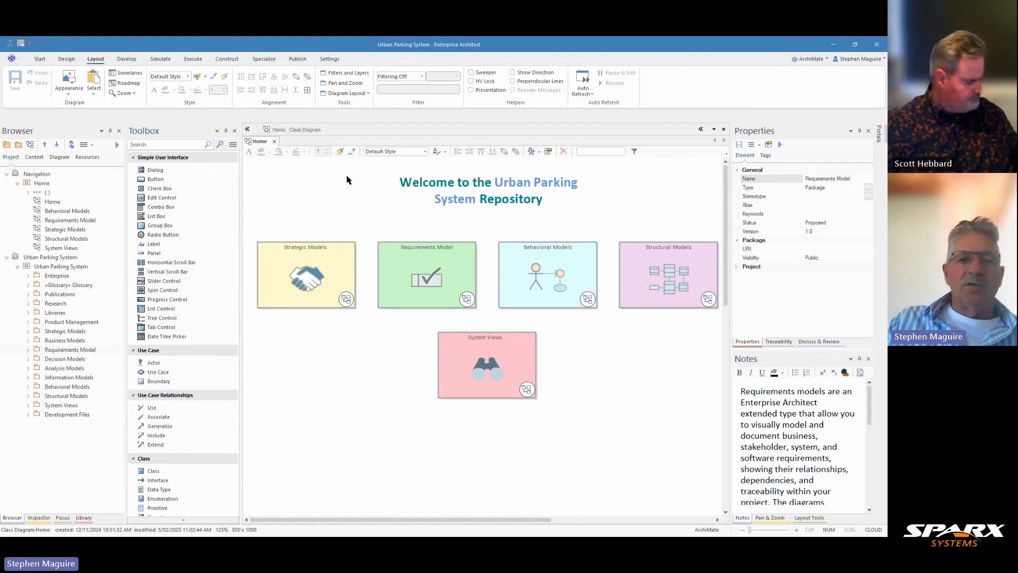
{"action": "left_click", "coordinate": [233, 144]}
{"action": "mouse_move", "coordinate": [259, 178]}
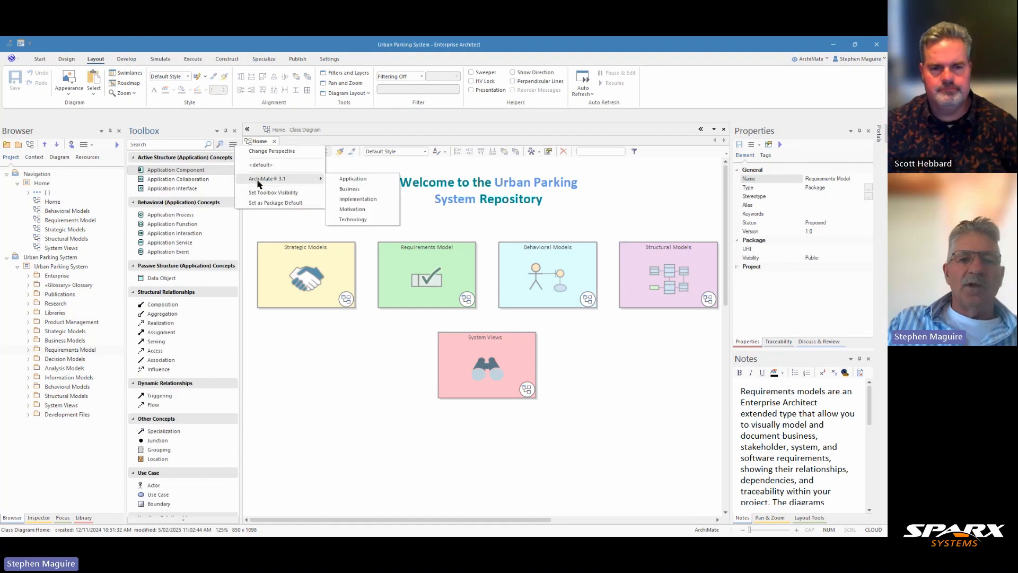
{"action": "left_click", "coordinate": [347, 188]}
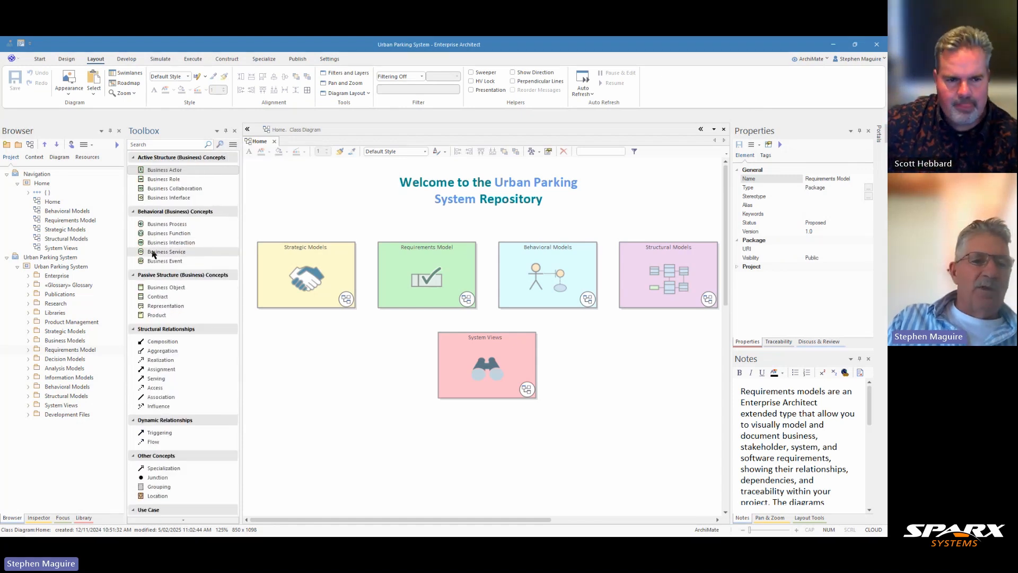
Expand the Enterprise package, widen the Browser to fit the viewpoint package names, and select the Business Architecture package
{"action": "left_click", "coordinate": [28, 276]}
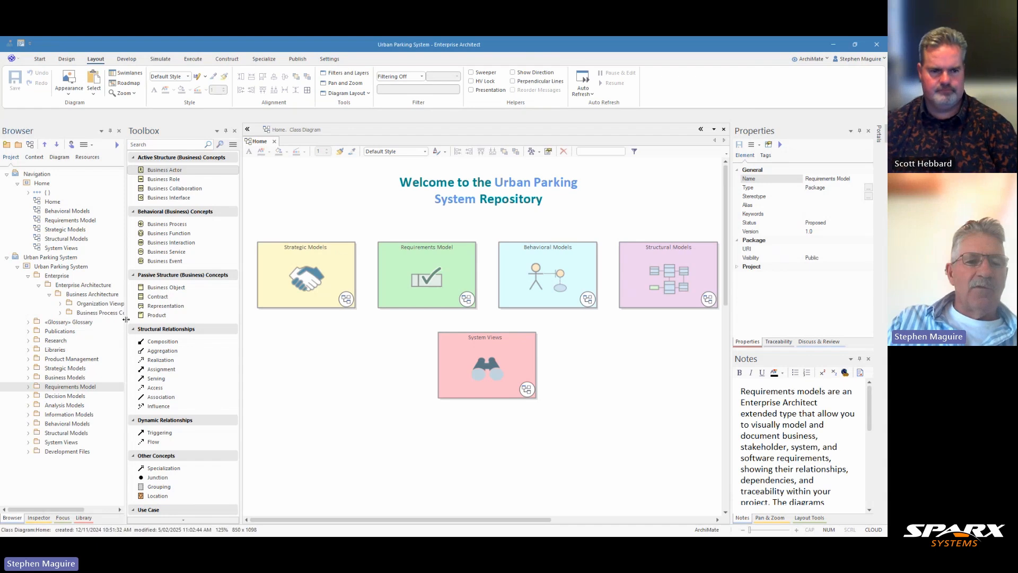
{"action": "left_click_drag", "start_coordinate": [125, 320], "coordinate": [175, 306]}
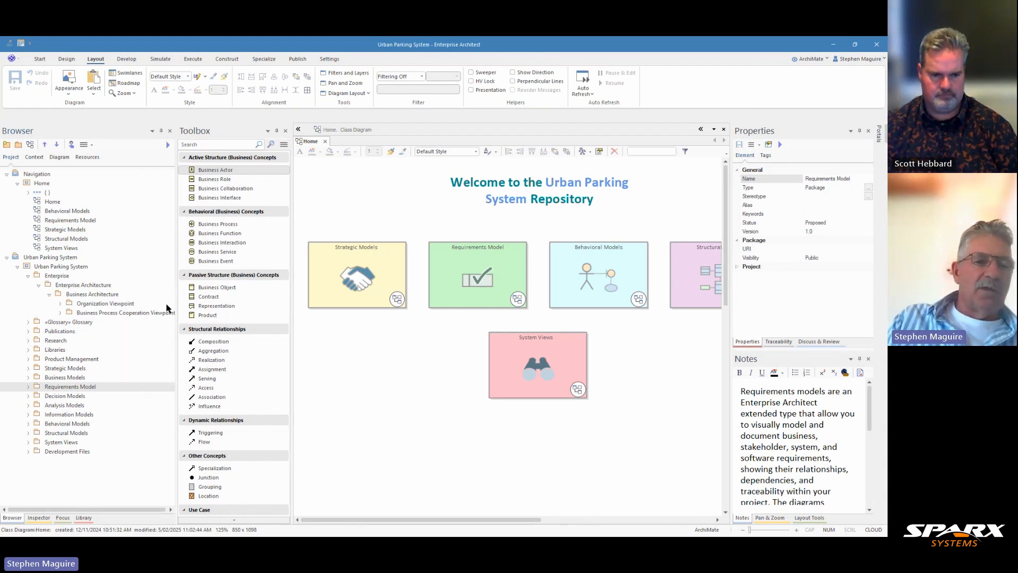
{"action": "left_click", "coordinate": [80, 297]}
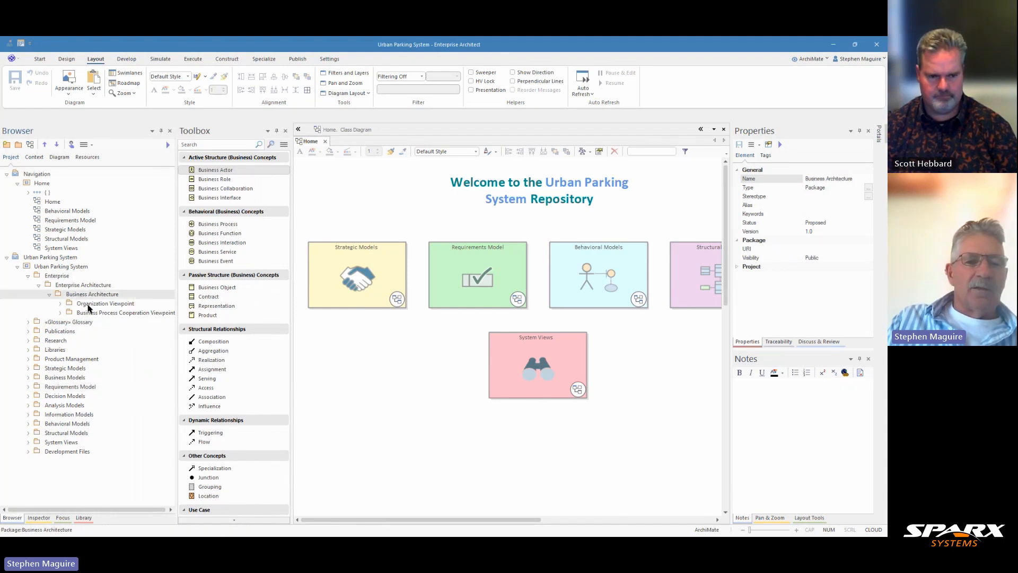
Expand the Organization Viewpoint package under Business Architecture and open its Organization Viewpoint diagram for viewing
{"action": "left_click", "coordinate": [90, 306]}
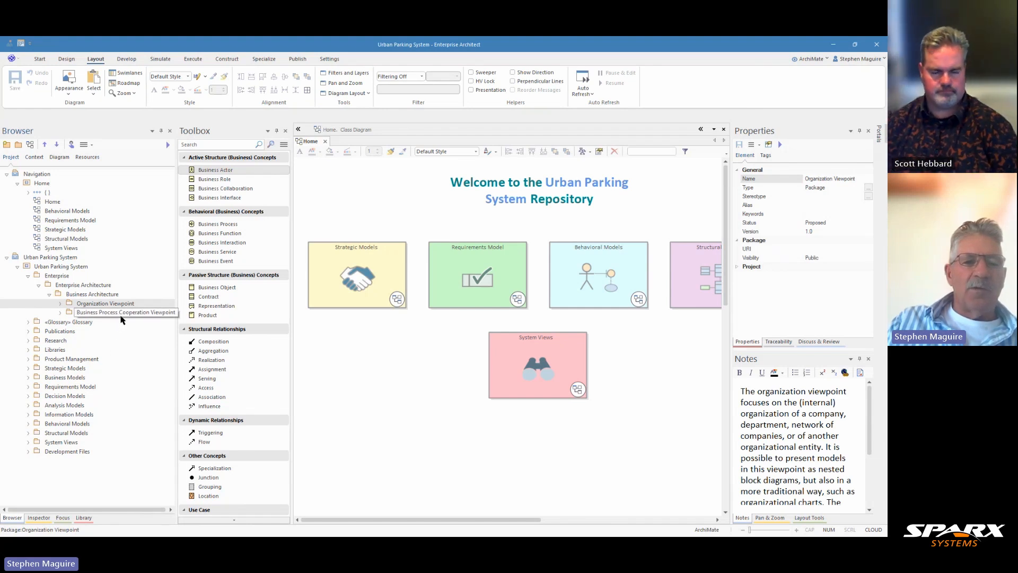
{"action": "left_click", "coordinate": [61, 306]}
{"action": "double_click", "coordinate": [102, 360]}
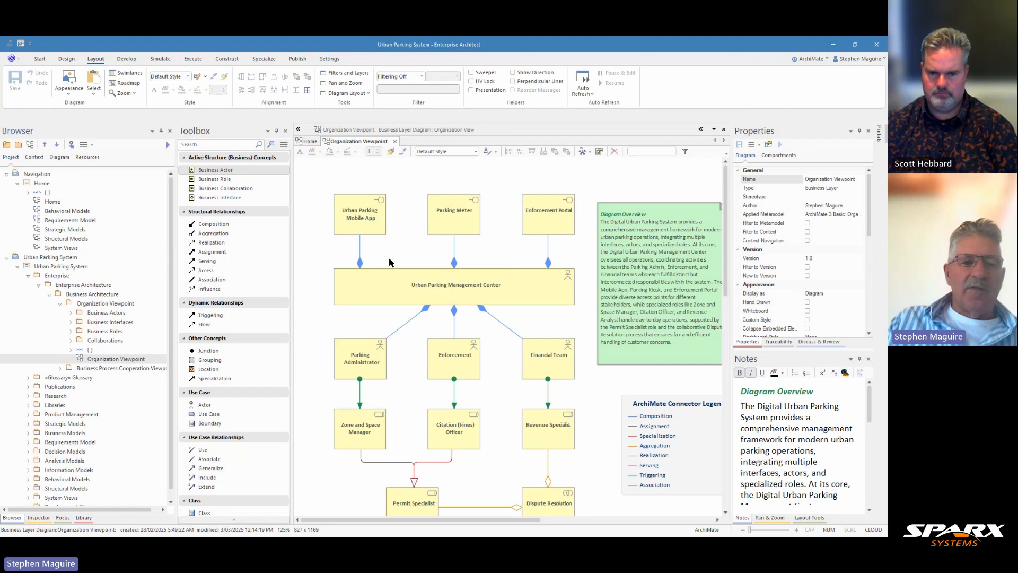
Expand the Business Process Cooperation Viewpoint package and open its diagram of the same name for viewing
{"action": "left_click", "coordinate": [60, 368]}
{"action": "left_click", "coordinate": [119, 452]}
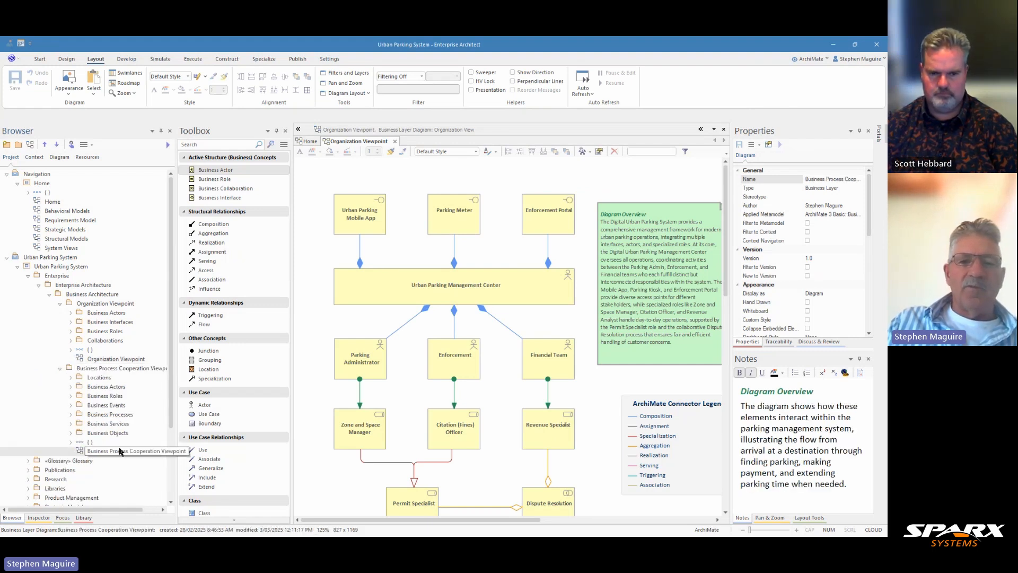
{"action": "double_click", "coordinate": [119, 452]}
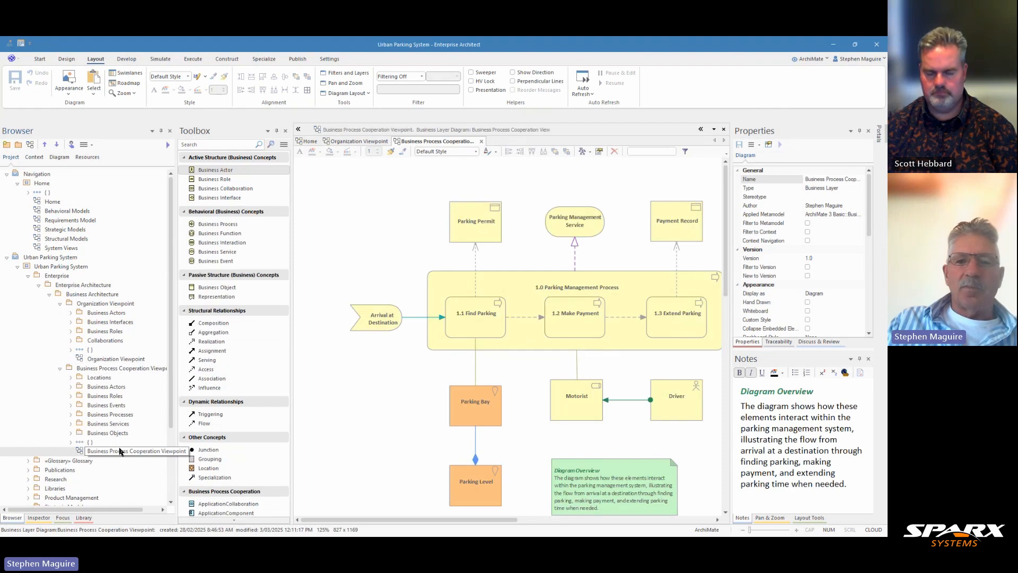
Close both viewpoint diagrams and collapse the Organization Viewpoint and Business Process Cooperation Viewpoint packages
{"action": "left_click", "coordinate": [483, 142]}
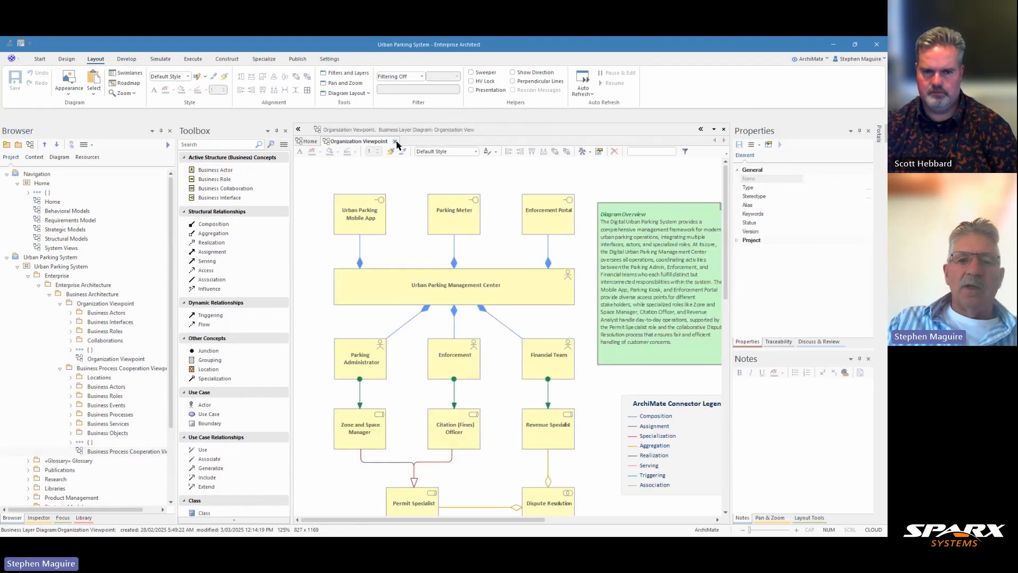
{"action": "left_click", "coordinate": [396, 141]}
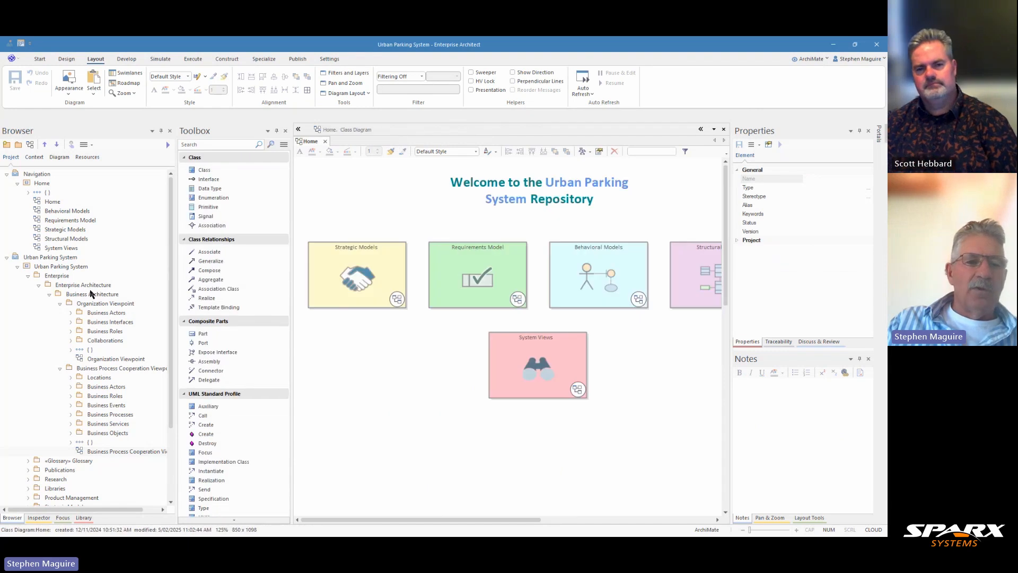
{"action": "left_click", "coordinate": [60, 304]}
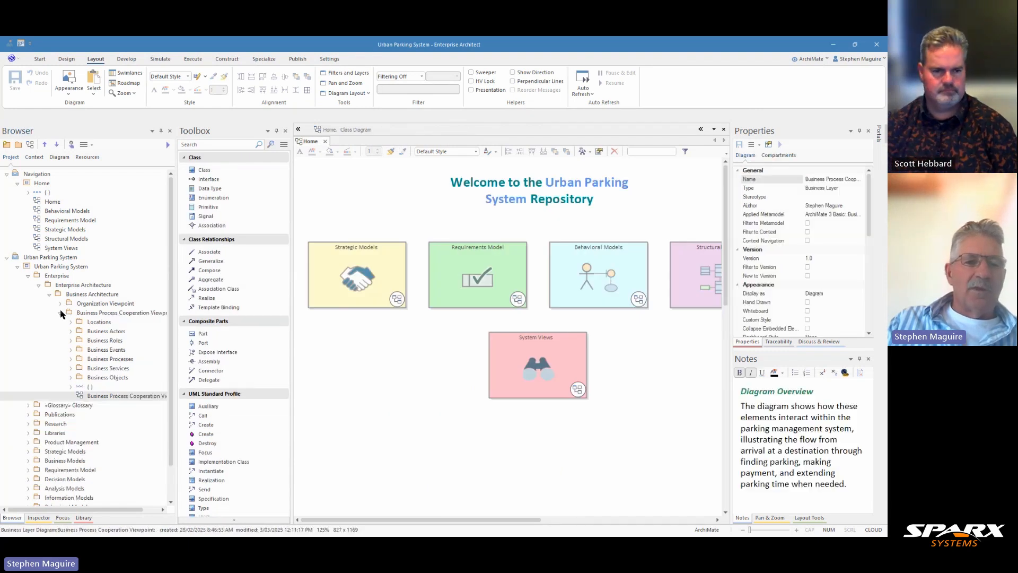
{"action": "left_click", "coordinate": [60, 314]}
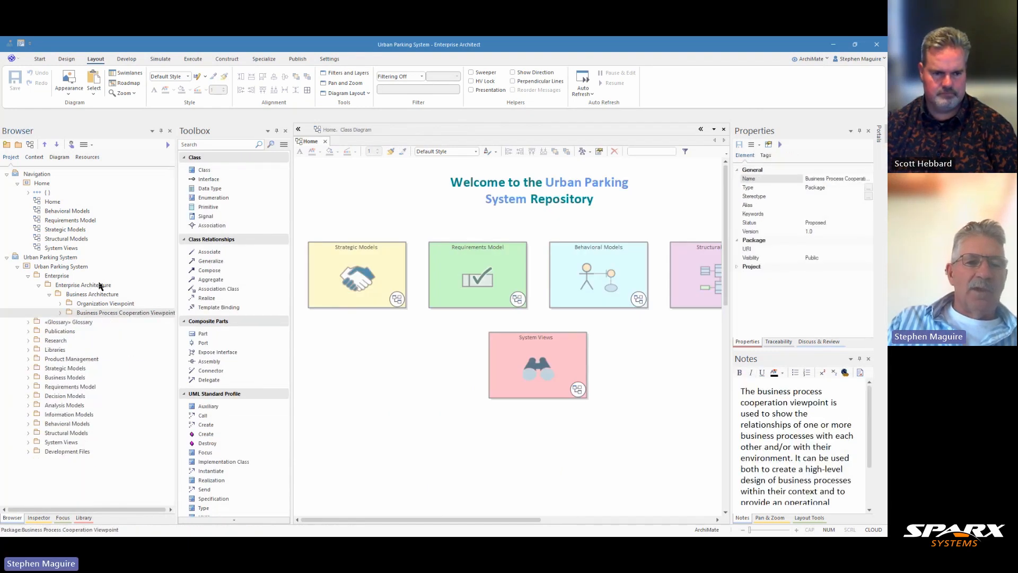
Create a new package named Product Viewpoint inside Business Architecture, with Package Only as its initial content
{"action": "left_click", "coordinate": [103, 294]}
{"action": "right_click", "coordinate": [103, 298]}
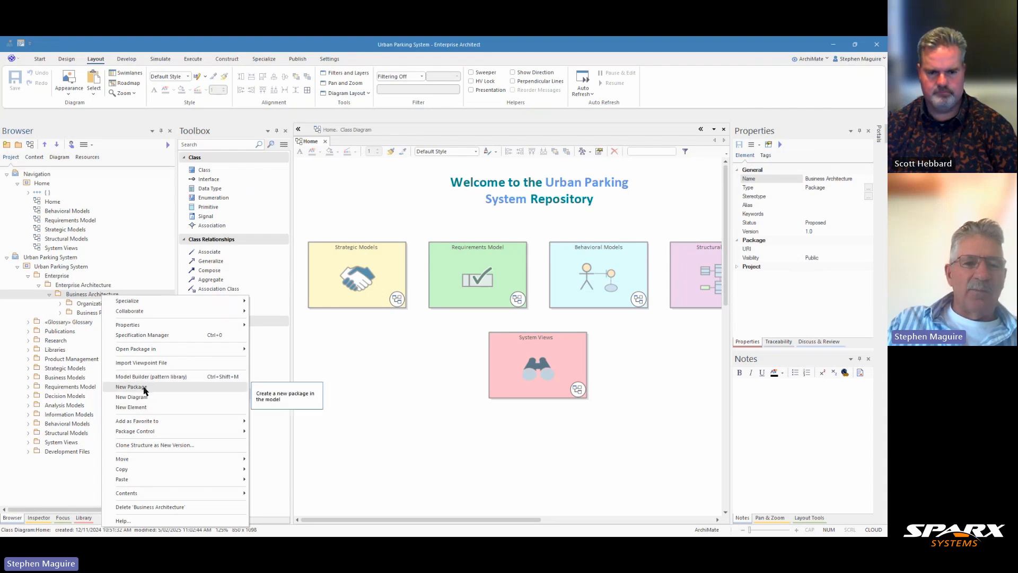
{"action": "left_click", "coordinate": [80, 298]}
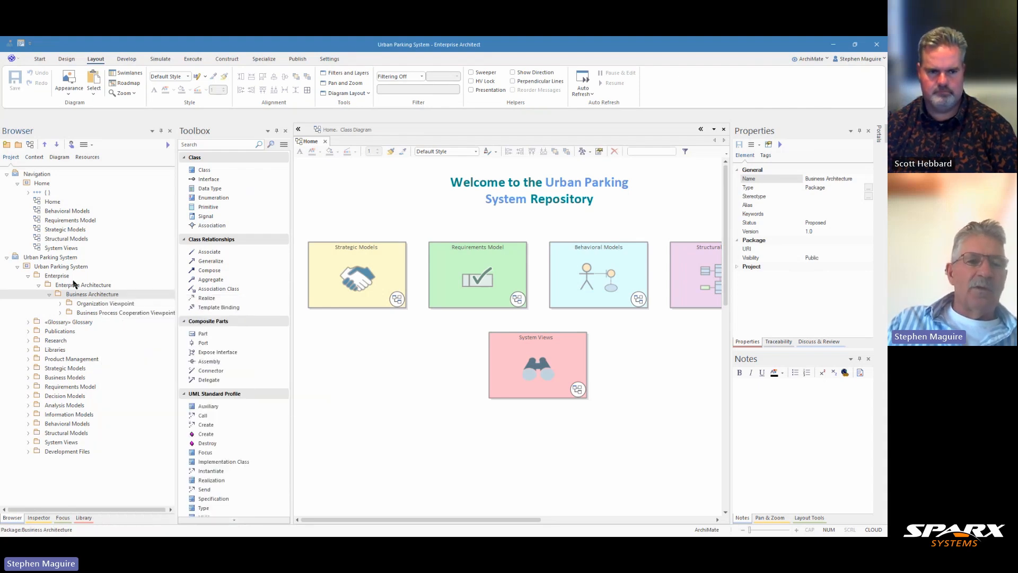
{"action": "left_click", "coordinate": [18, 146]}
{"action": "type", "text": "P"}
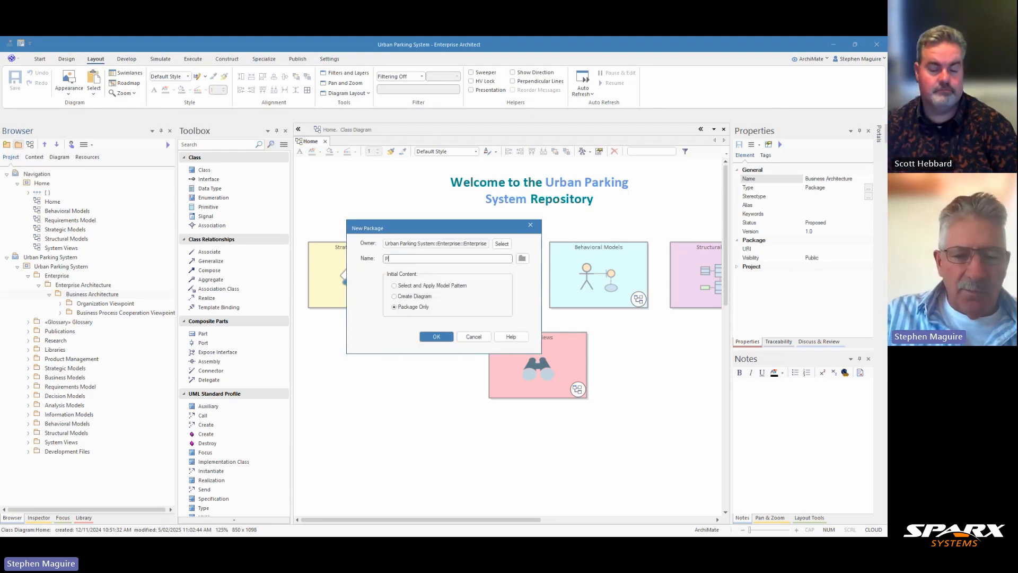
{"action": "type", "text": "roduct"}
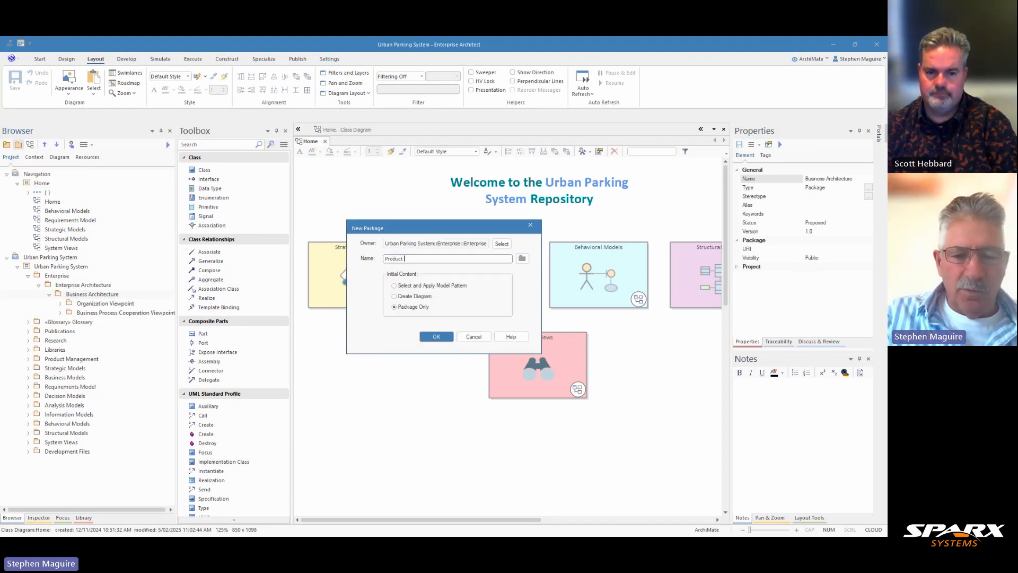
{"action": "type", "text": " Viewpoint"}
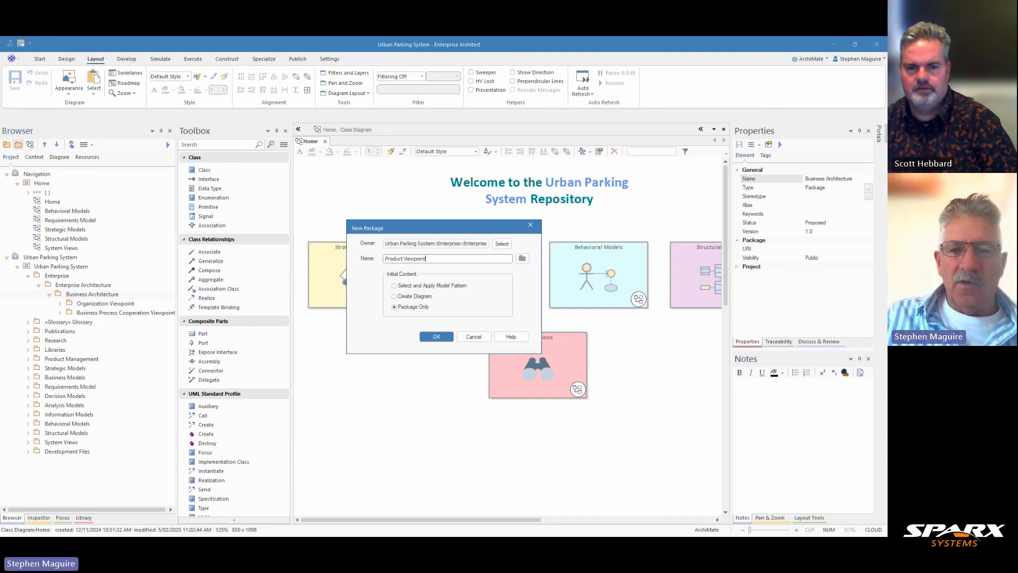
{"action": "left_click", "coordinate": [436, 337]}
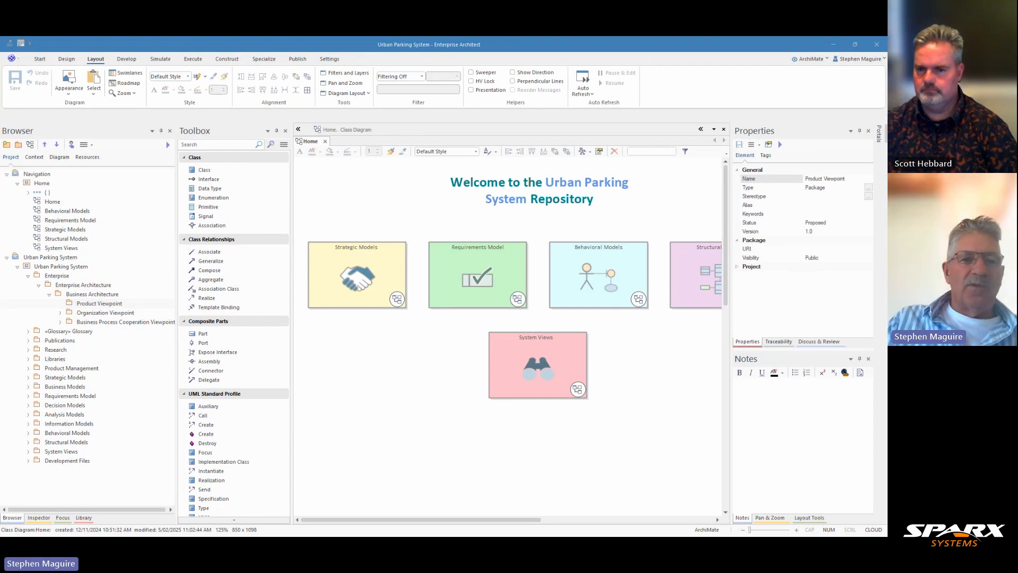
Paste the product viewpoint description from the ArchiMate 3.2 Specification into the notes of the Product Viewpoint package
{"action": "left_click", "coordinate": [121, 312]}
{"action": "left_click", "coordinate": [107, 303]}
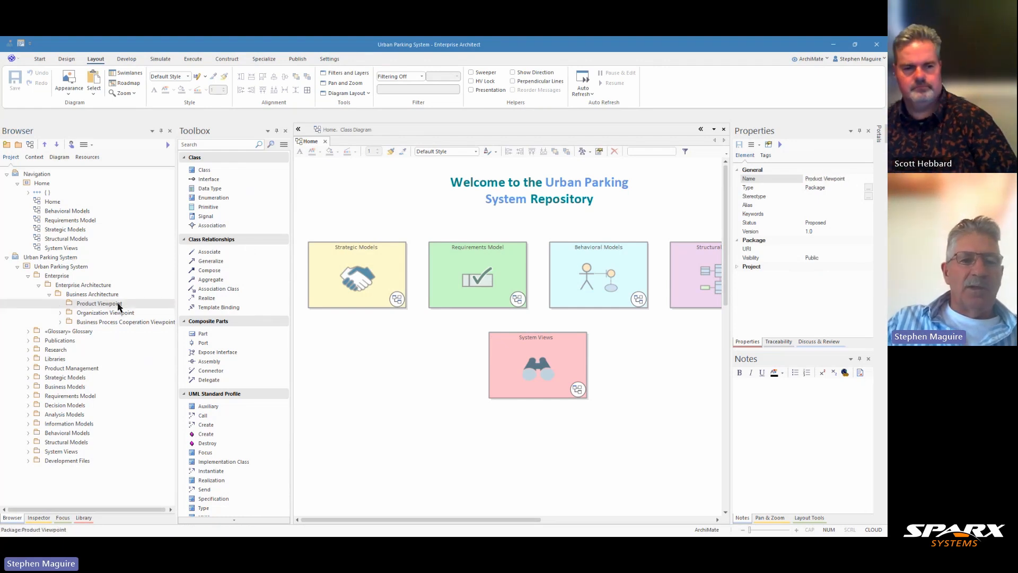
{"action": "left_click", "coordinate": [749, 389]}
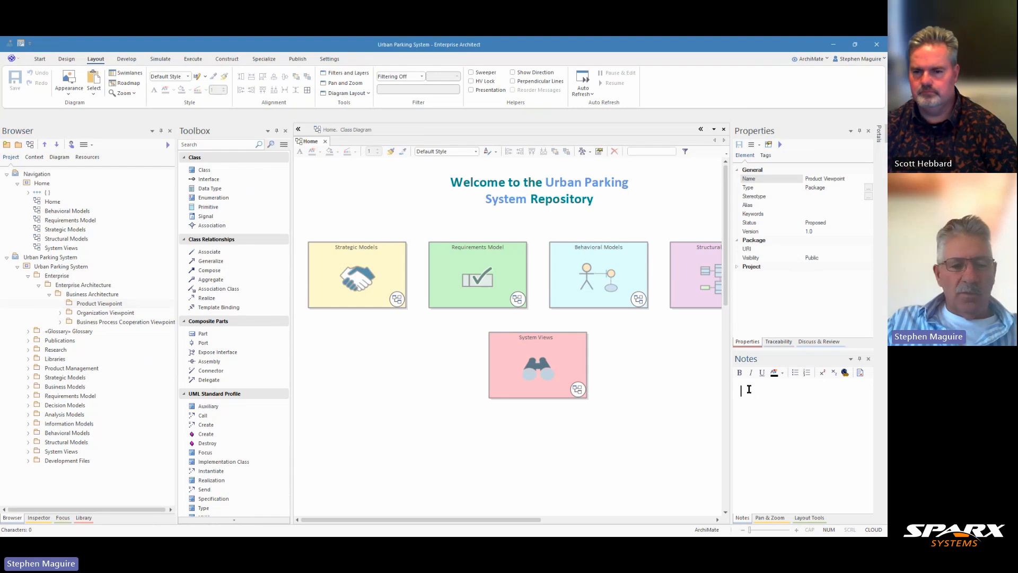
{"action": "key", "text": "ctrl+v"}
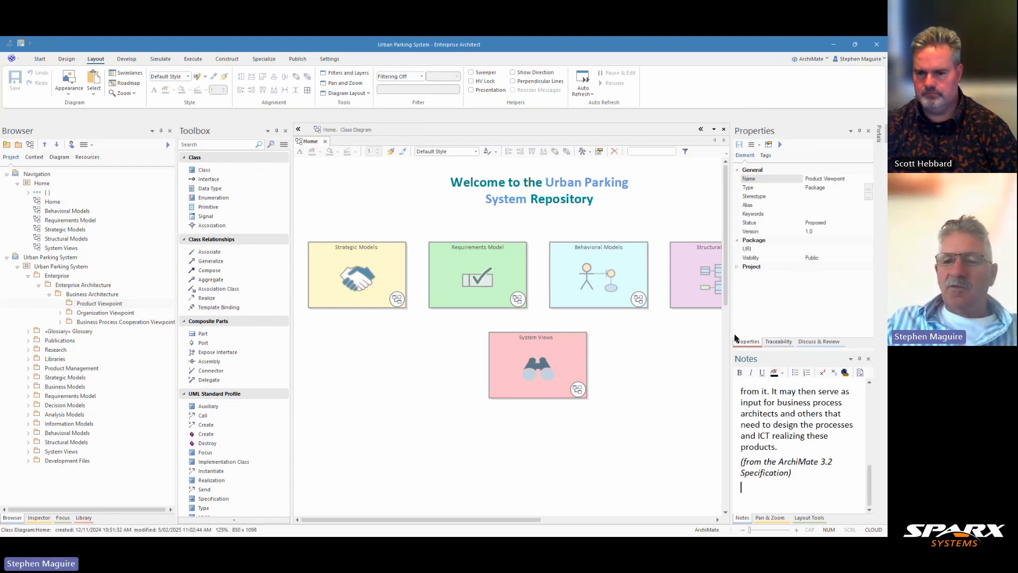
Widen the notes area and read through the pasted product viewpoint description from its beginning
{"action": "left_click_drag", "start_coordinate": [732, 334], "coordinate": [683, 334]}
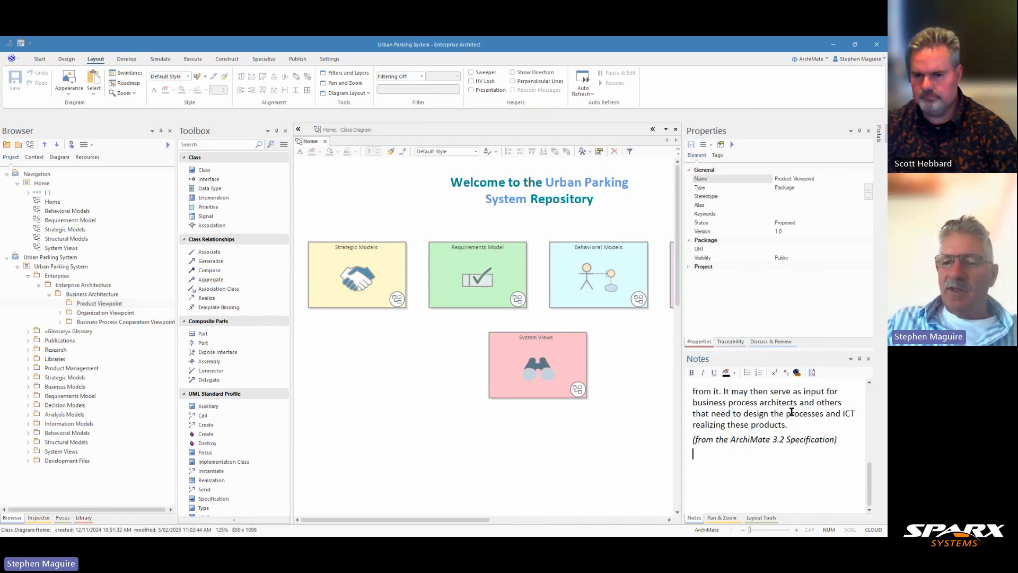
{"action": "left_click_drag", "start_coordinate": [869, 488], "coordinate": [869, 395]}
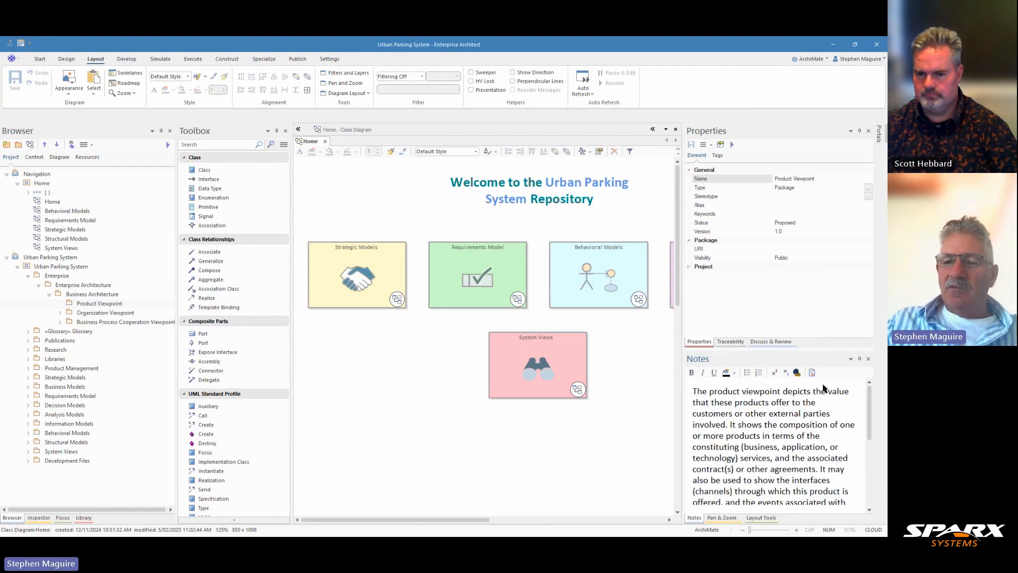
{"action": "scroll", "coordinate": [743, 398], "scroll_direction": "down", "scroll_amount": 4}
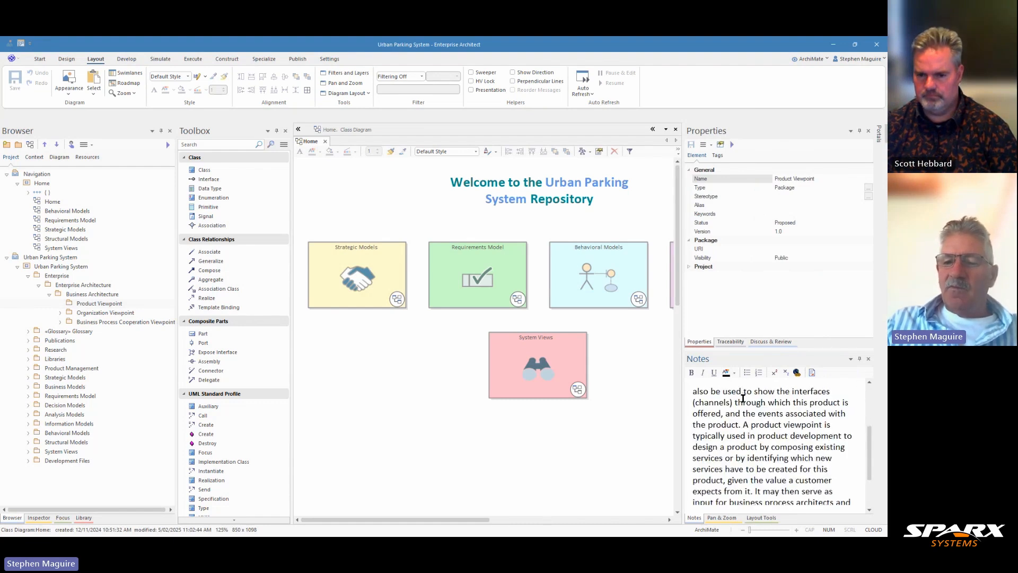
{"action": "scroll", "coordinate": [743, 397], "scroll_direction": "down", "scroll_amount": 1}
{"action": "scroll", "coordinate": [743, 398], "scroll_direction": "up", "scroll_amount": 4}
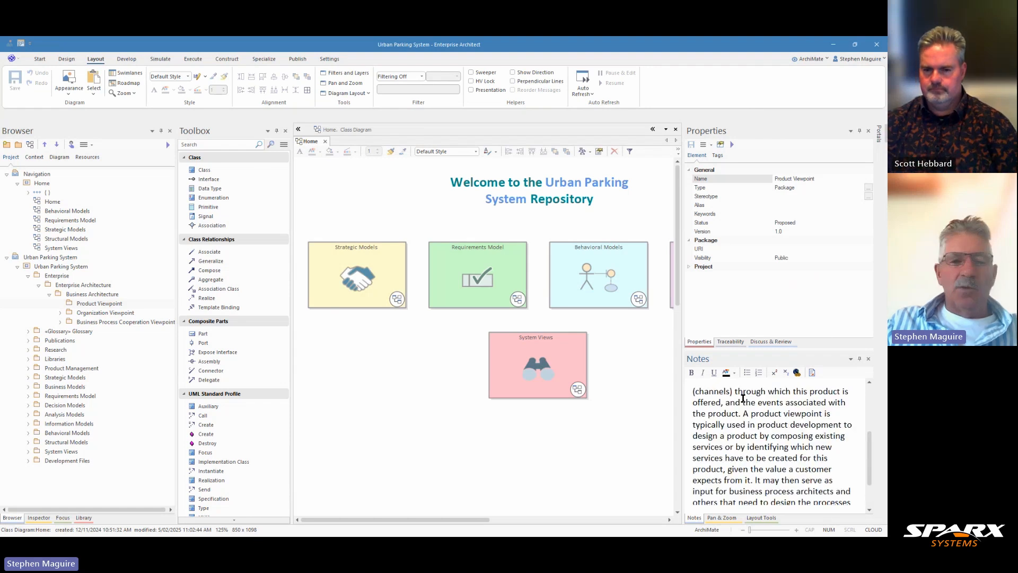
{"action": "scroll", "coordinate": [743, 398], "scroll_direction": "up", "scroll_amount": 2}
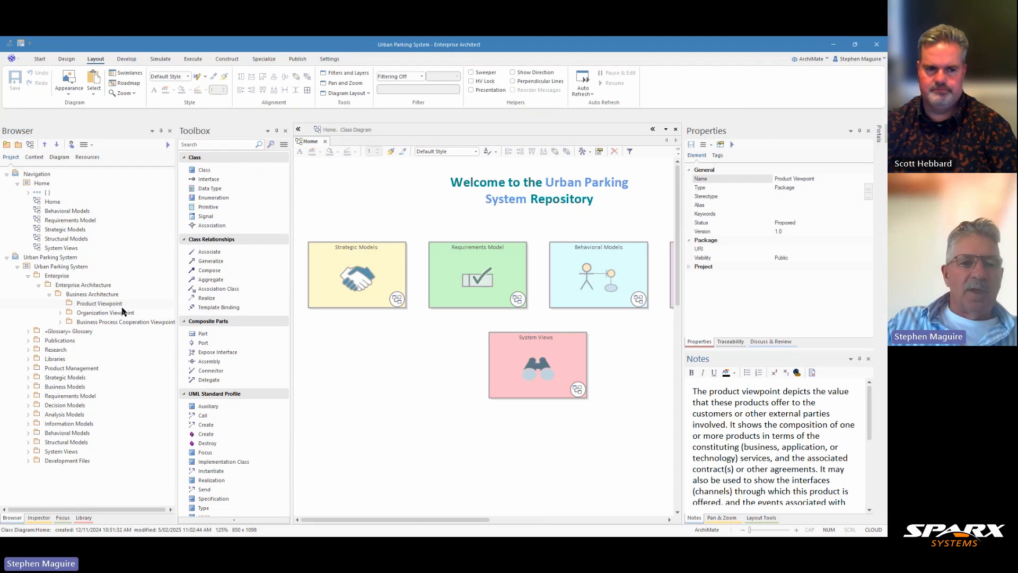
Move the Product Viewpoint package below Business Process Cooperation Viewpoint within Business Architecture
{"action": "left_click", "coordinate": [99, 303]}
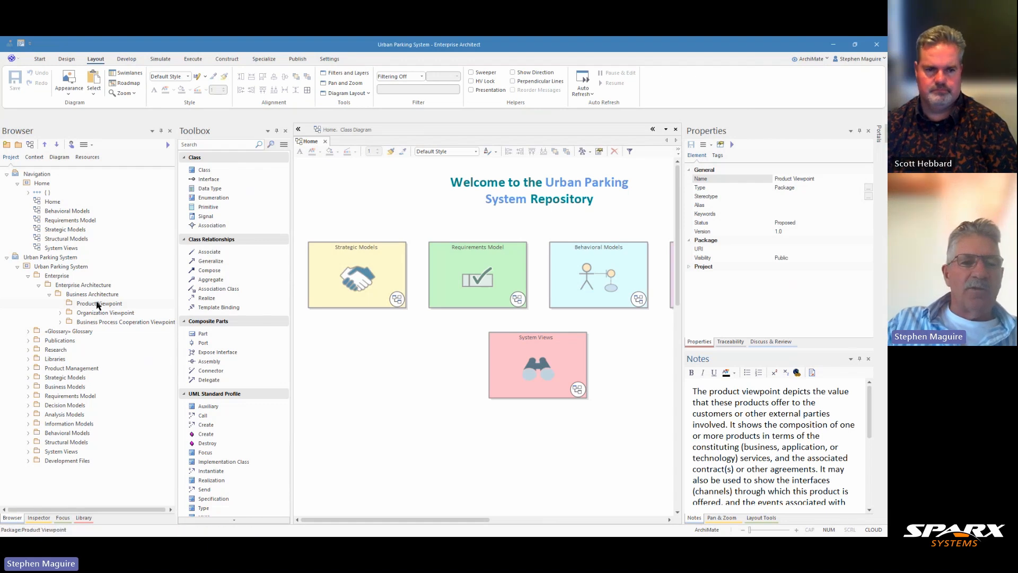
{"action": "left_click", "coordinate": [59, 148]}
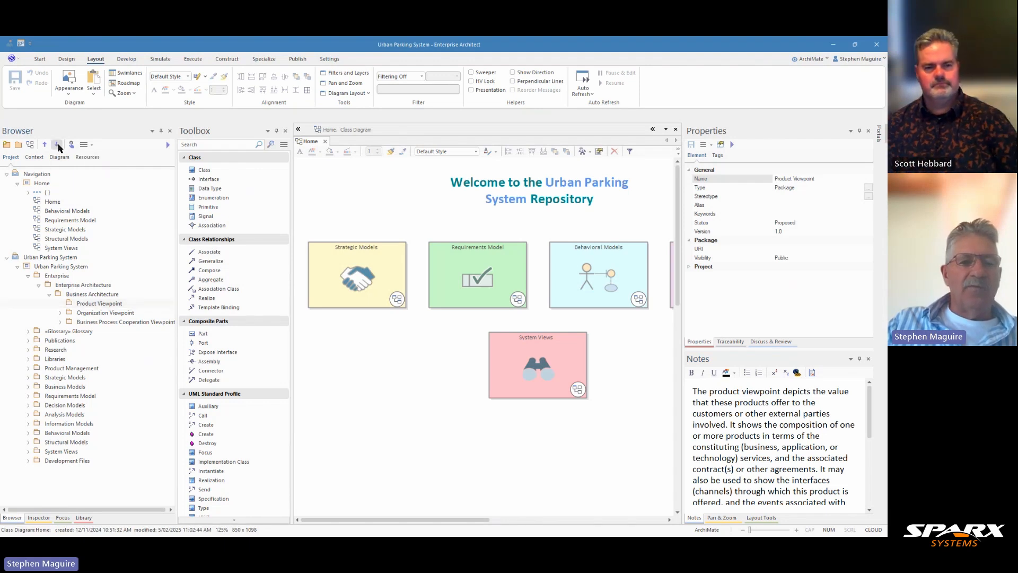
{"action": "left_click", "coordinate": [59, 148]}
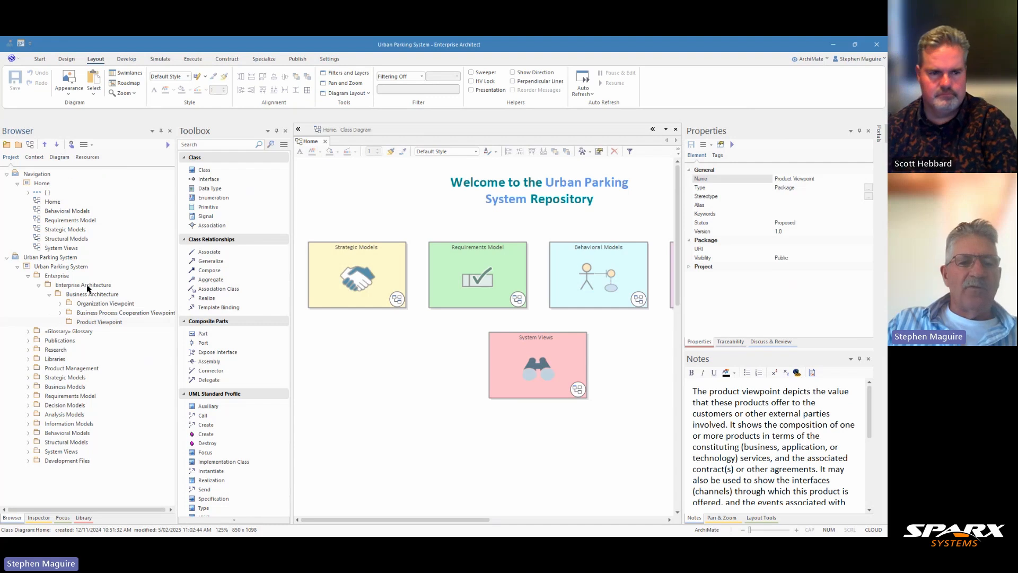
Create a Product Viewpoint diagram in the Product Viewpoint package using the Business diagram type ArchiMate 3 Basic::Product
{"action": "left_click", "coordinate": [101, 321]}
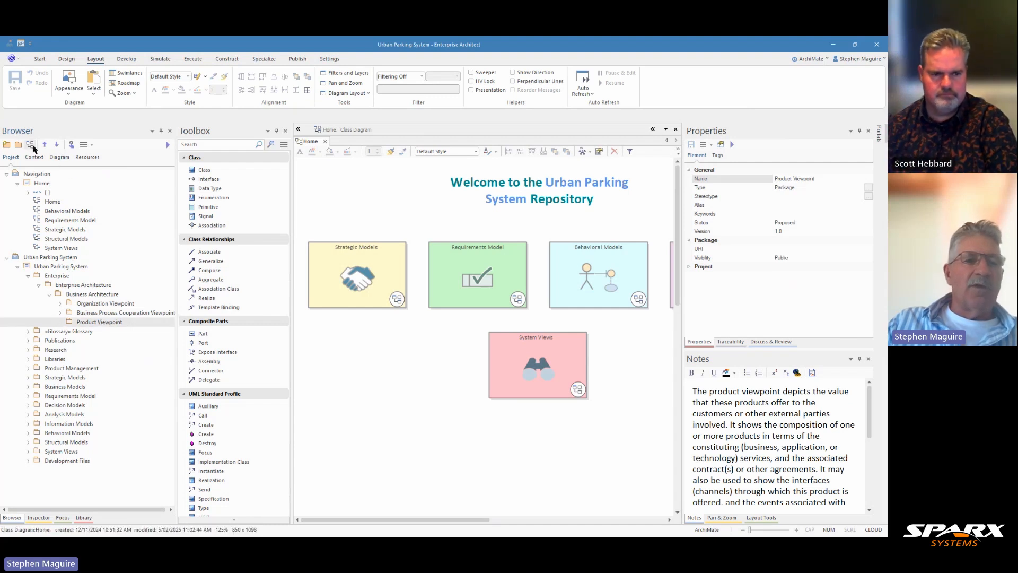
{"action": "left_click", "coordinate": [30, 145]}
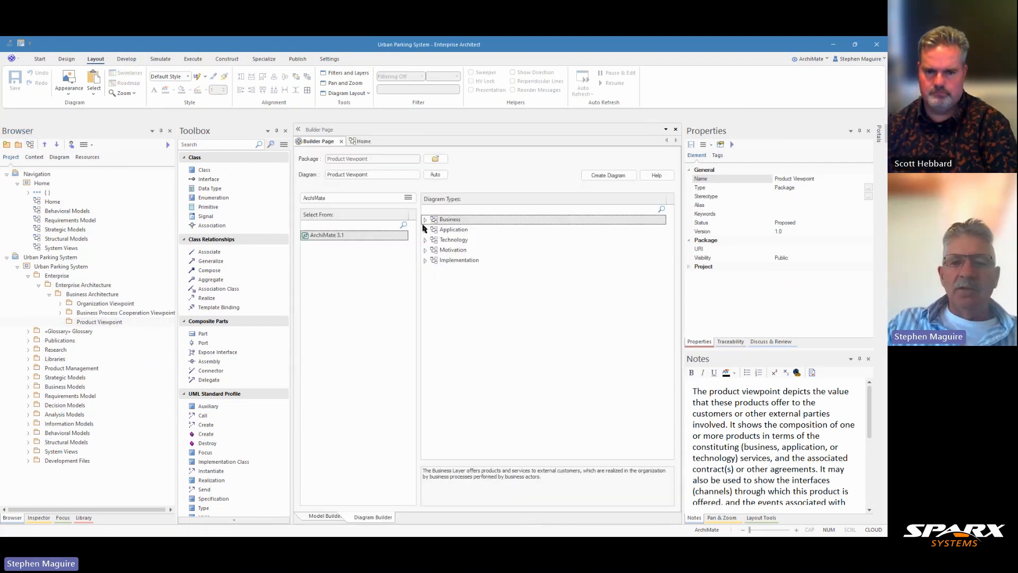
{"action": "left_click", "coordinate": [426, 220]}
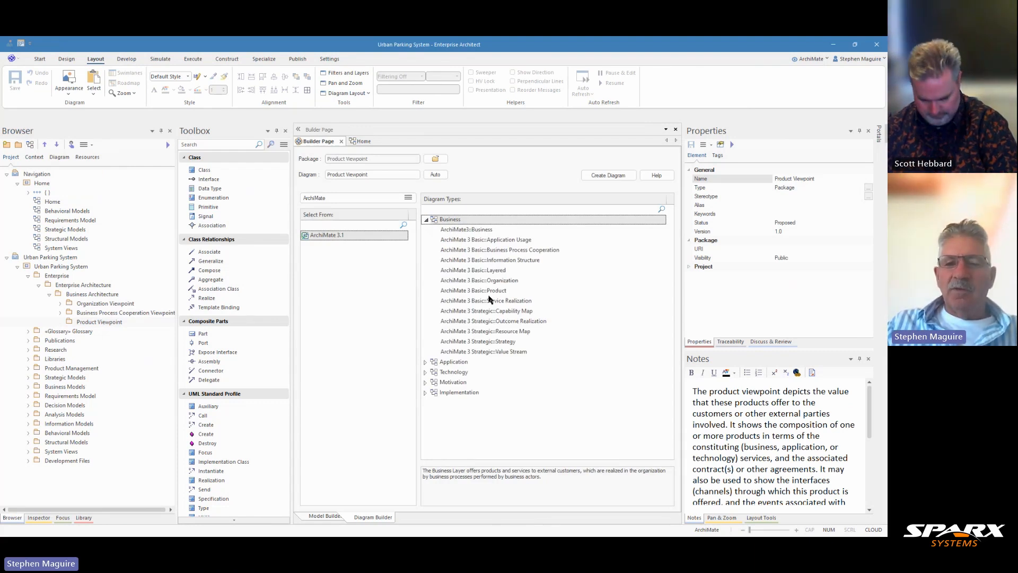
{"action": "left_click", "coordinate": [501, 291]}
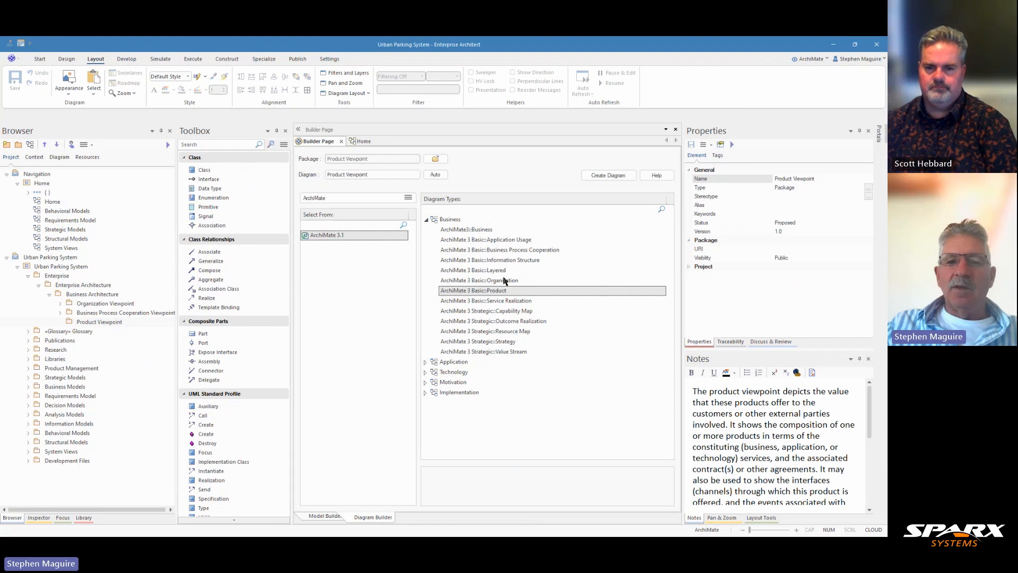
{"action": "left_click", "coordinate": [607, 176]}
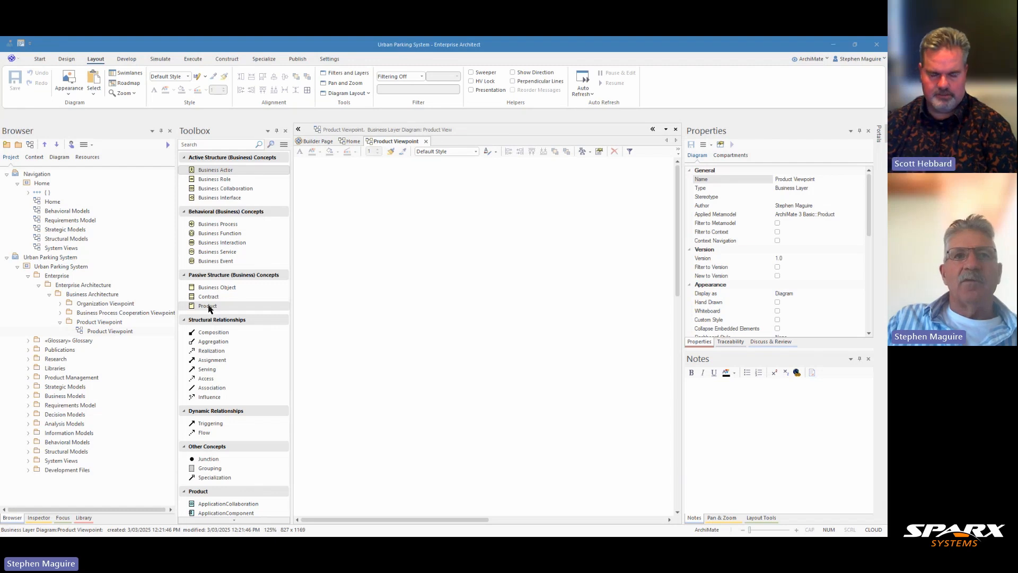
Add a Product element named Urban Parking System to the diagram and enlarge it to about 470 by 161
{"action": "left_click_drag", "start_coordinate": [210, 309], "coordinate": [445, 230]}
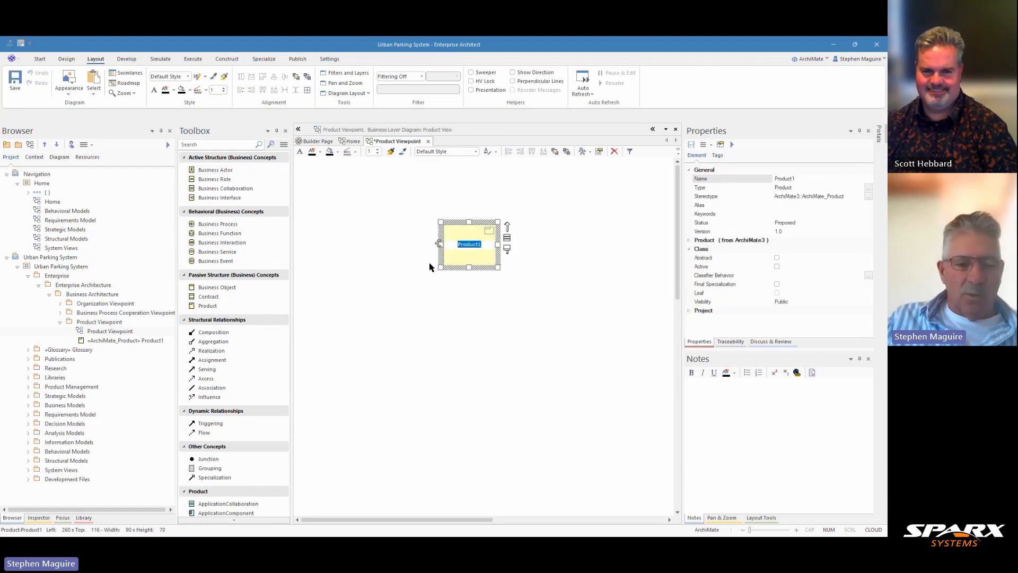
{"action": "type", "text": "Urban"}
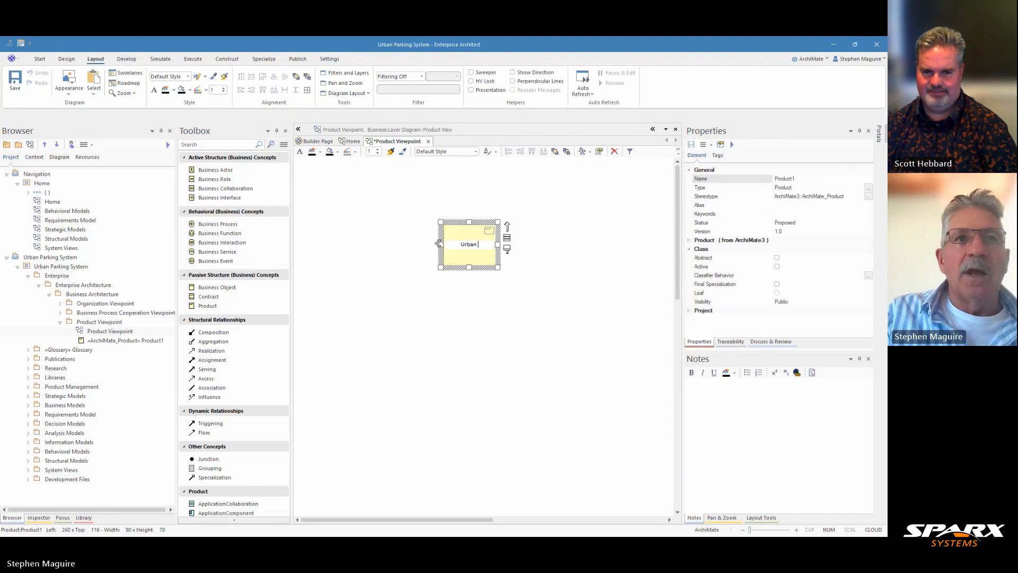
{"action": "type", "text": " Parki"}
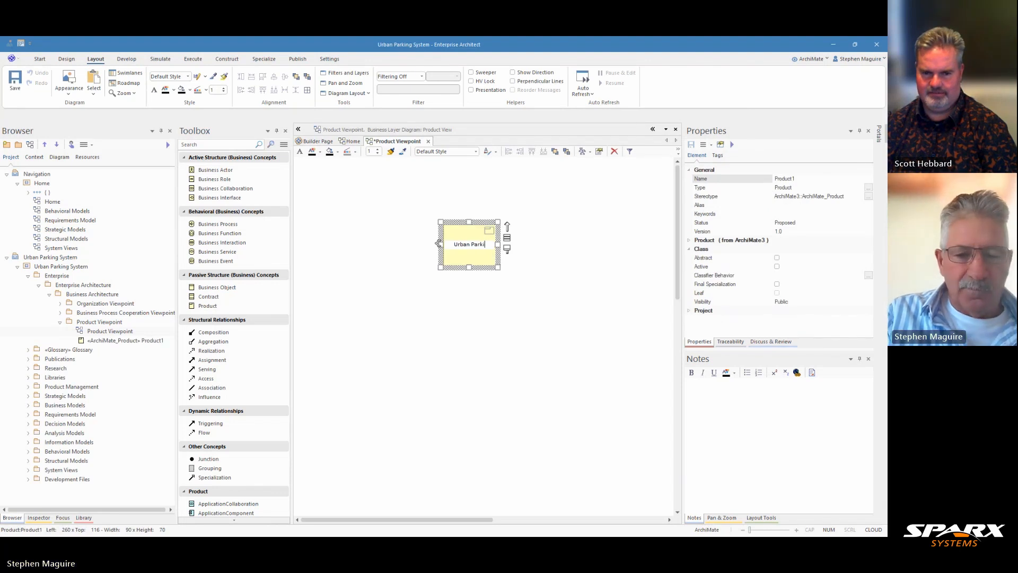
{"action": "type", "text": "ng System"}
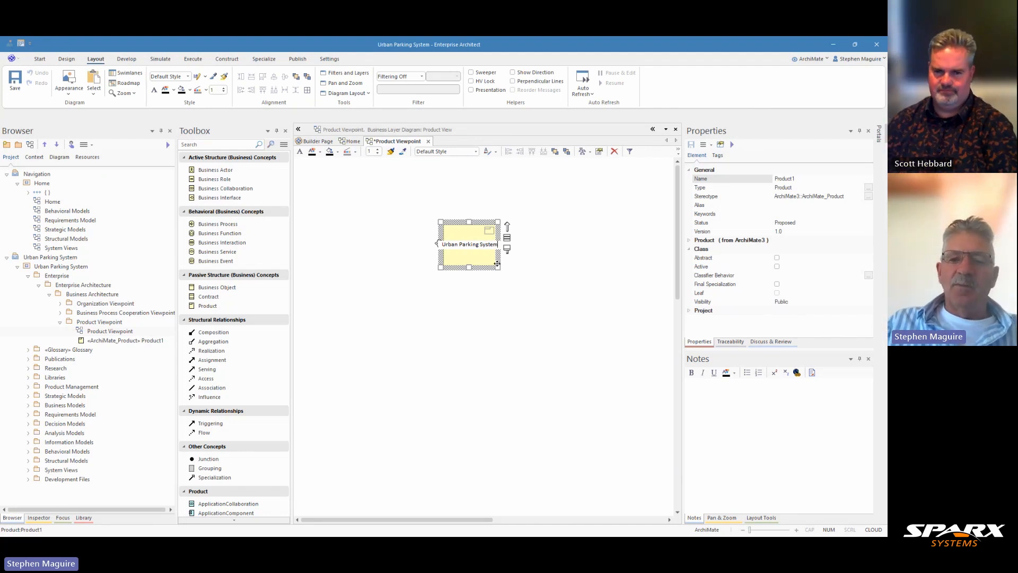
{"action": "left_click_drag", "start_coordinate": [498, 267], "coordinate": [653, 330]}
{"action": "left_click_drag", "start_coordinate": [594, 300], "coordinate": [573, 305]}
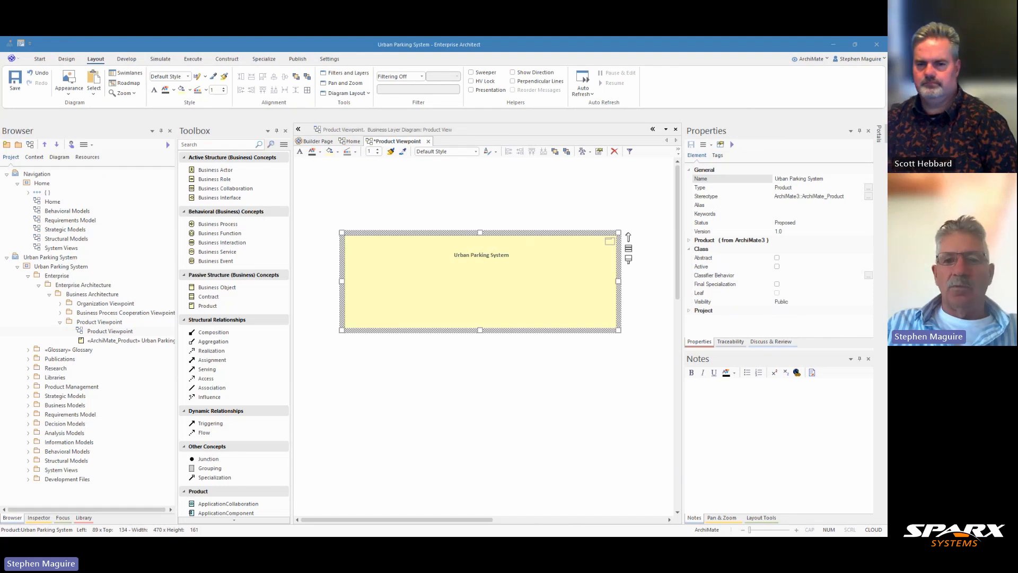
Add notes to the Urban Parking System product describing it as the central digital platform that coordinates all parking activities across the city
{"action": "left_click", "coordinate": [707, 393]}
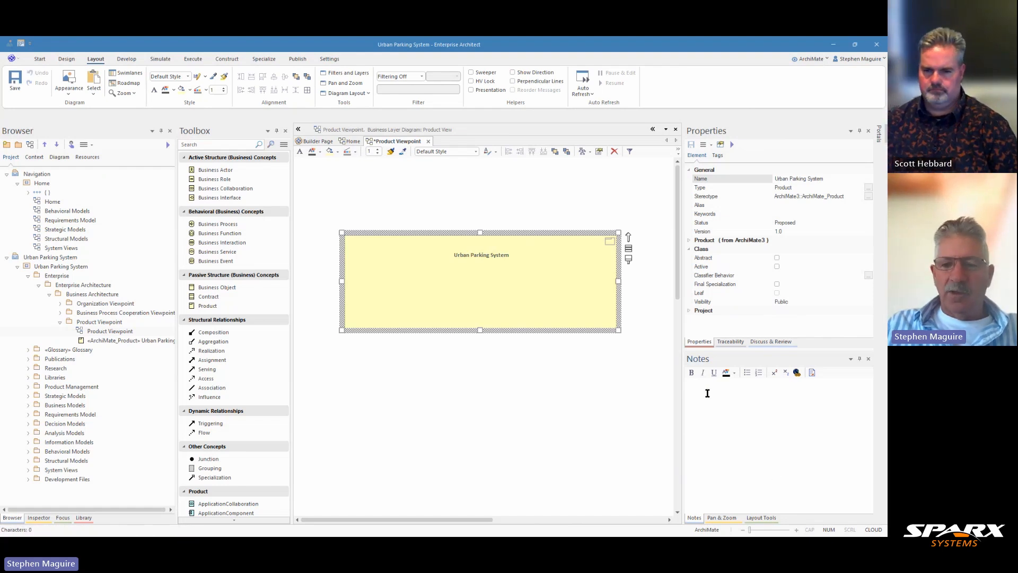
{"action": "type", "text": "The Urban Parking Management System serves as the central digital platform that coordinates all parking activities across the city. It integrates multiple services to deliver comprehensive parking management from end to end, connecting all stakeholders in the parking ecosystem."}
{"action": "left_click", "coordinate": [637, 409]}
{"action": "left_click", "coordinate": [586, 319]}
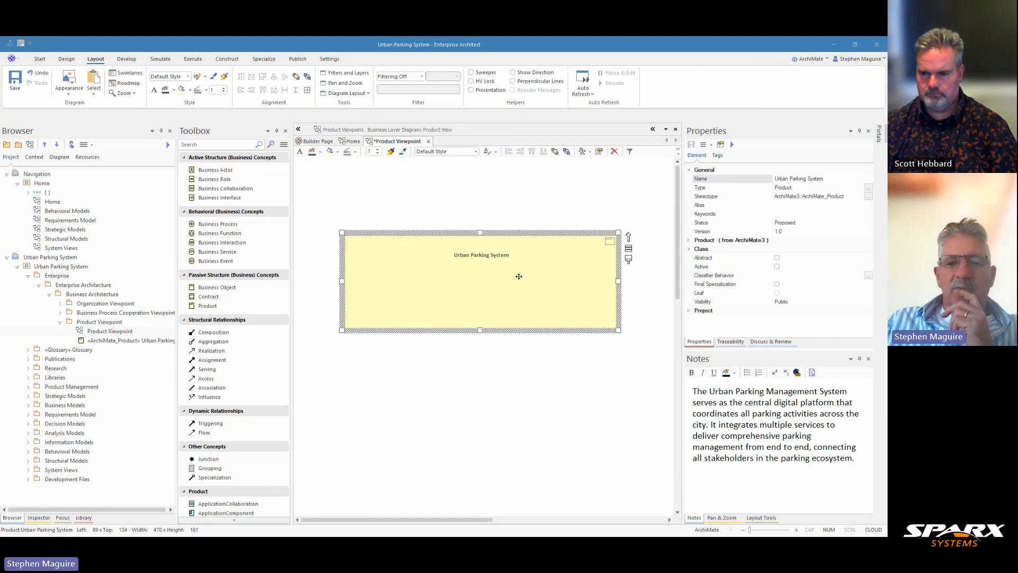
Load the ArchiMate 3.1 Motivation toolbox and shift the Urban Parking System product rightward to free space beside it
{"action": "left_click_drag", "start_coordinate": [519, 277], "coordinate": [537, 276]}
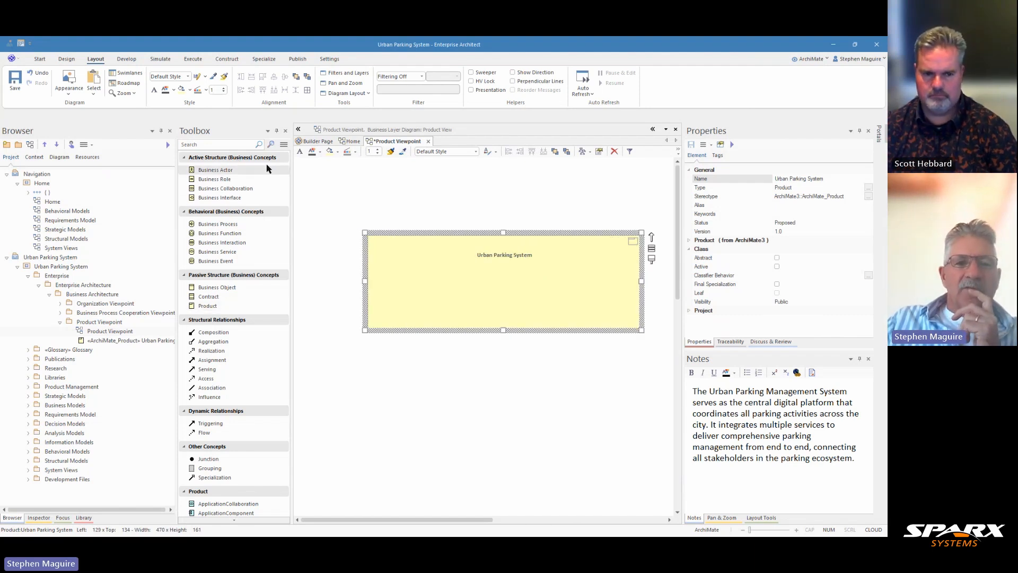
{"action": "left_click", "coordinate": [284, 144]}
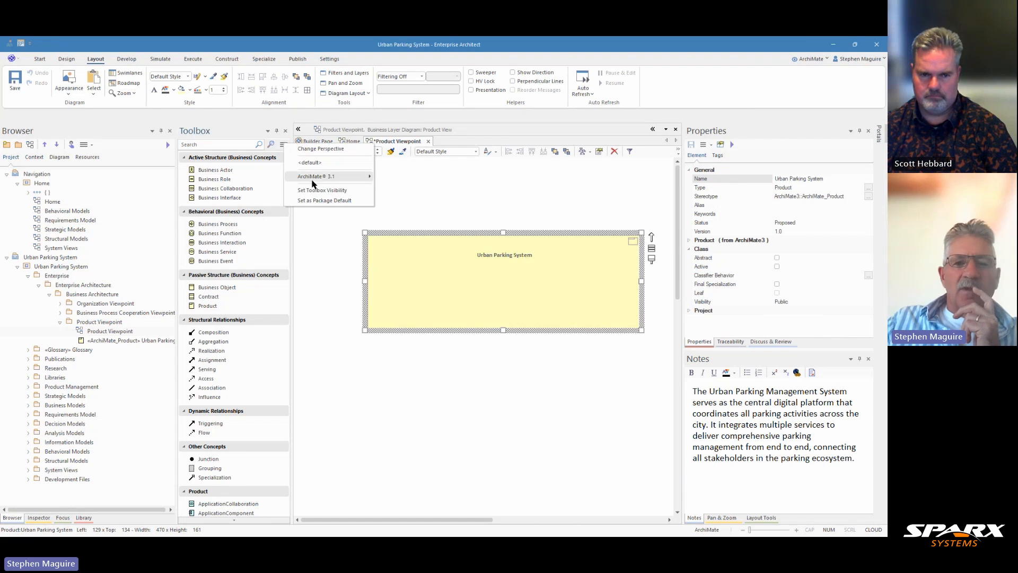
{"action": "mouse_move", "coordinate": [313, 179]}
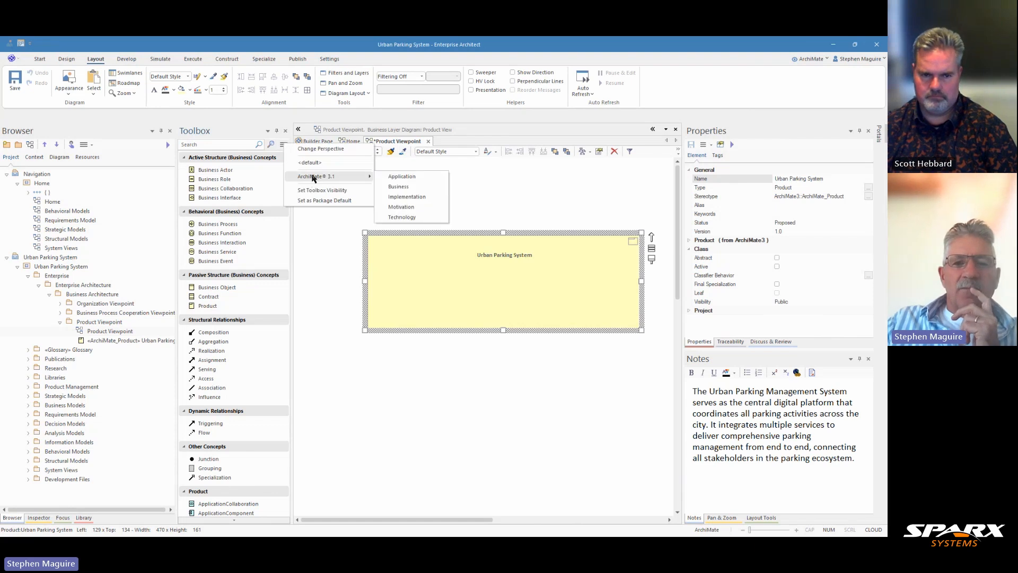
{"action": "left_click", "coordinate": [410, 208]}
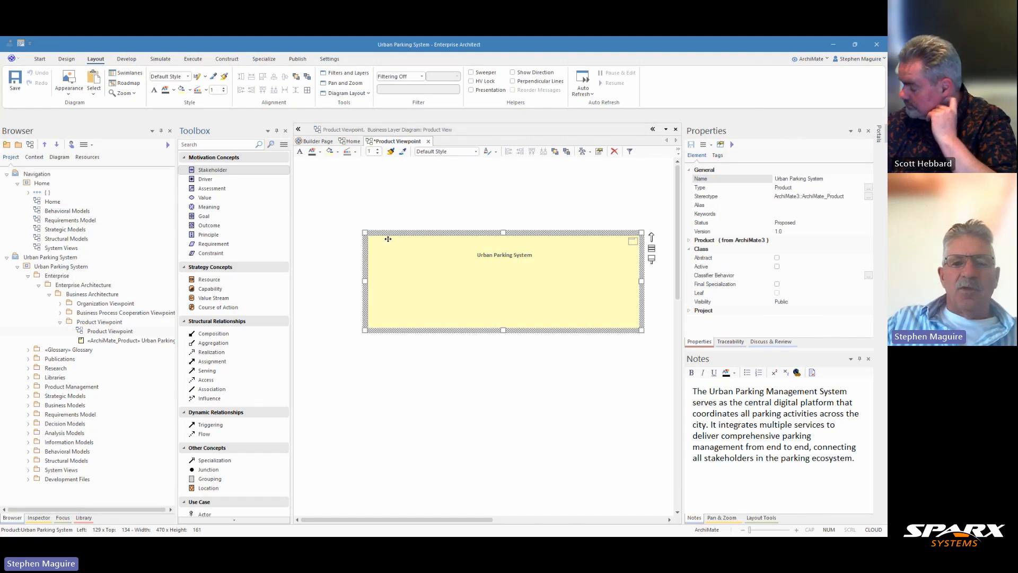
{"action": "left_click_drag", "start_coordinate": [391, 239], "coordinate": [424, 239]}
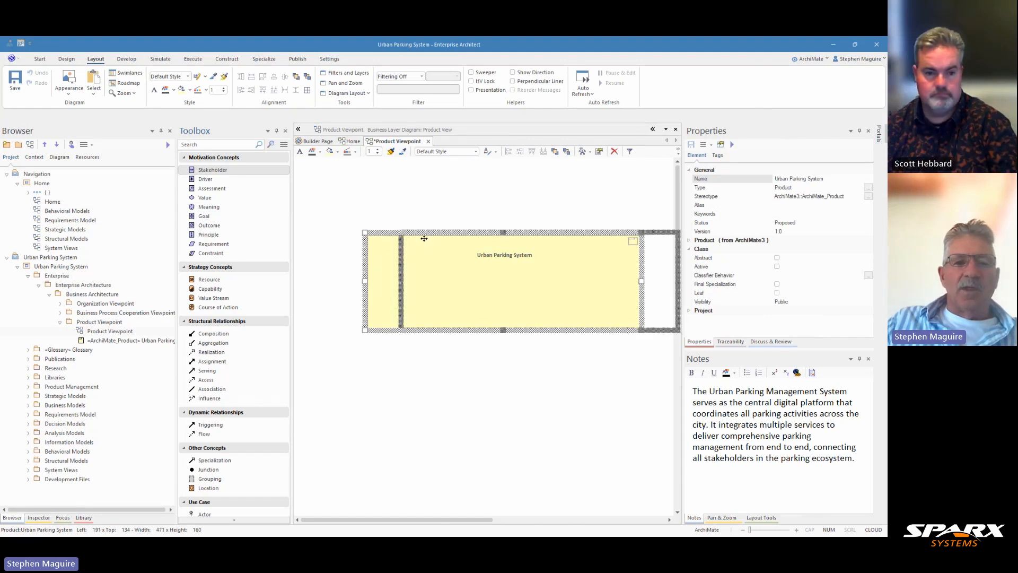
Add a Value element to the left of the Urban Parking System product and name it Optimized Urban Mobility
{"action": "left_click", "coordinate": [209, 197]}
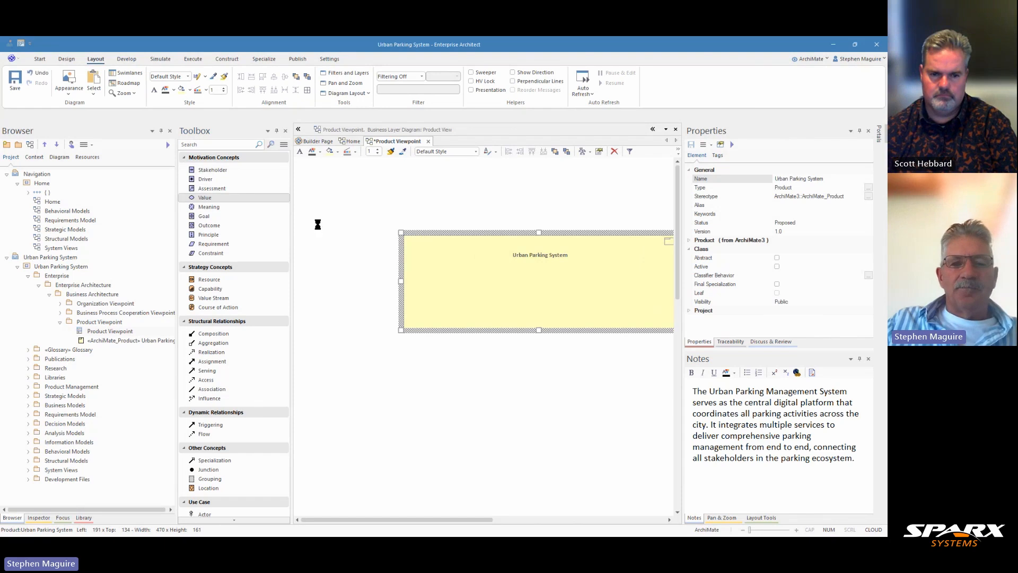
{"action": "left_click", "coordinate": [316, 223]}
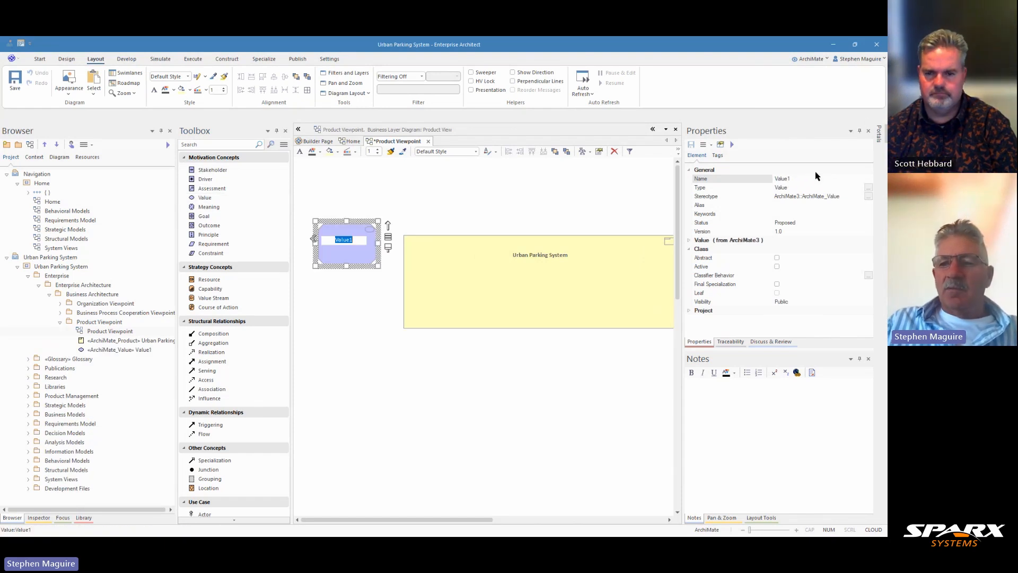
{"action": "left_click", "coordinate": [803, 178]}
{"action": "left_click_drag", "start_coordinate": [803, 178], "coordinate": [759, 171]}
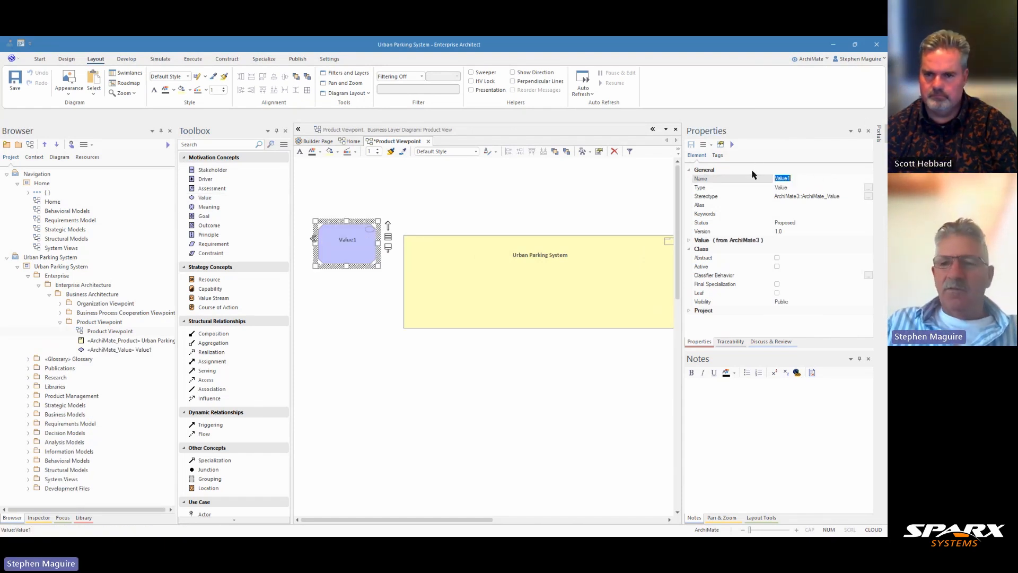
{"action": "left_click", "coordinate": [753, 175]}
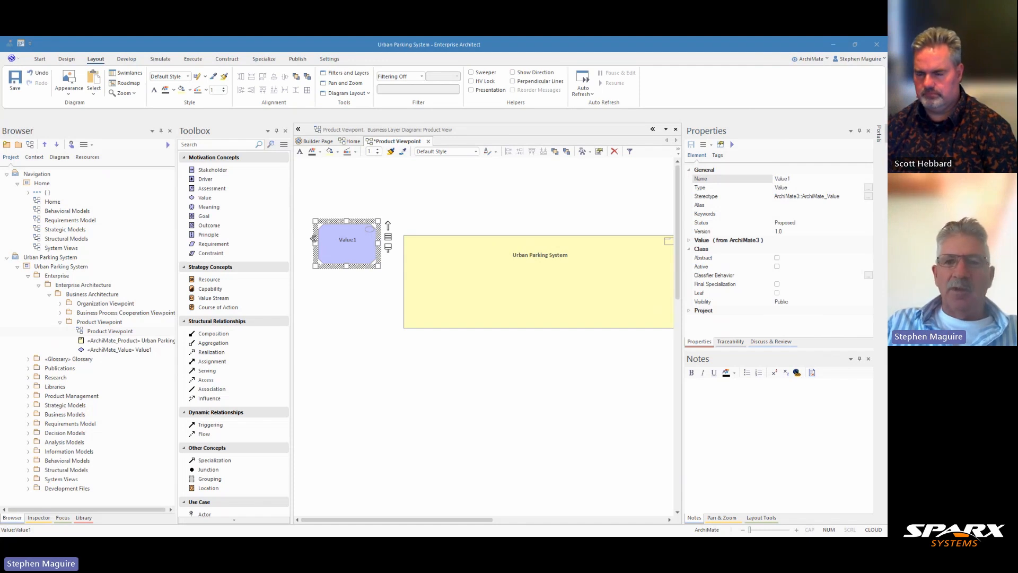
{"action": "left_click", "coordinate": [782, 177]}
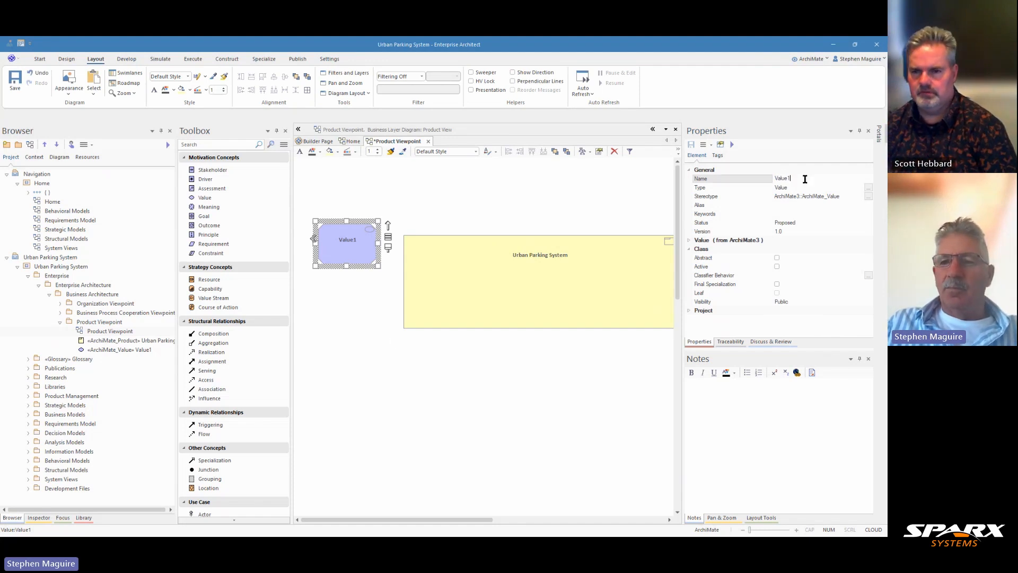
{"action": "type", "text": "Optimized Urban Mobility"}
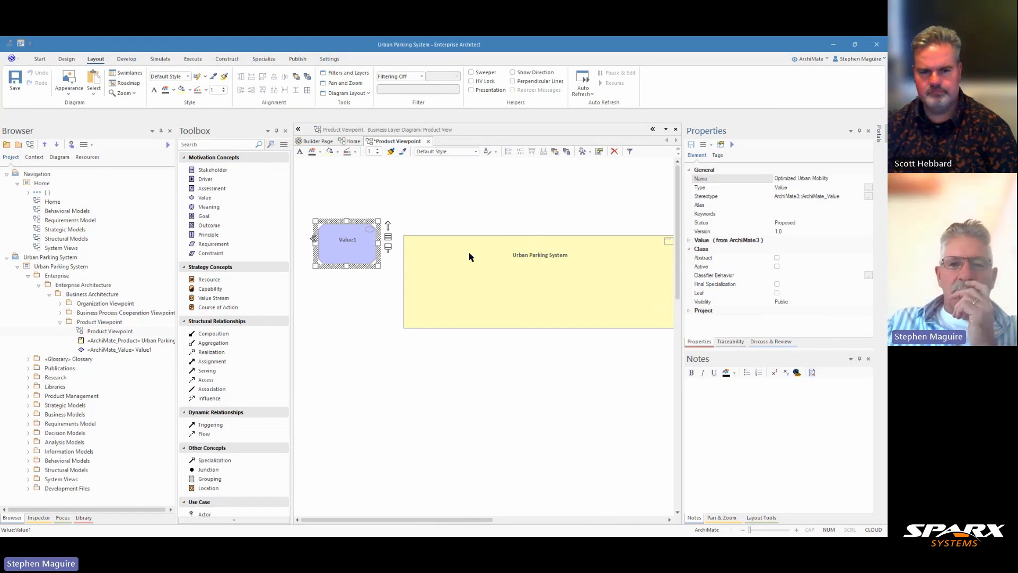
{"action": "left_click", "coordinate": [460, 211]}
{"action": "left_click", "coordinate": [364, 250]}
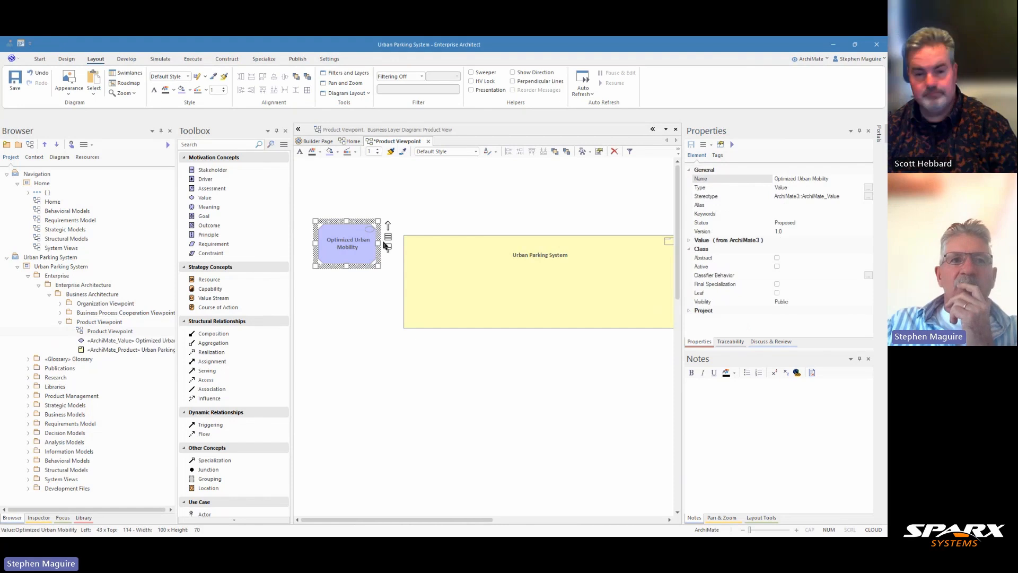
Associate Optimized Urban Mobility with the Urban Parking System product, and add a Value element named Revenue Generation directly below Optimized Urban Mobility
{"action": "left_click_drag", "start_coordinate": [388, 226], "coordinate": [415, 266]}
{"action": "left_click", "coordinate": [432, 281]}
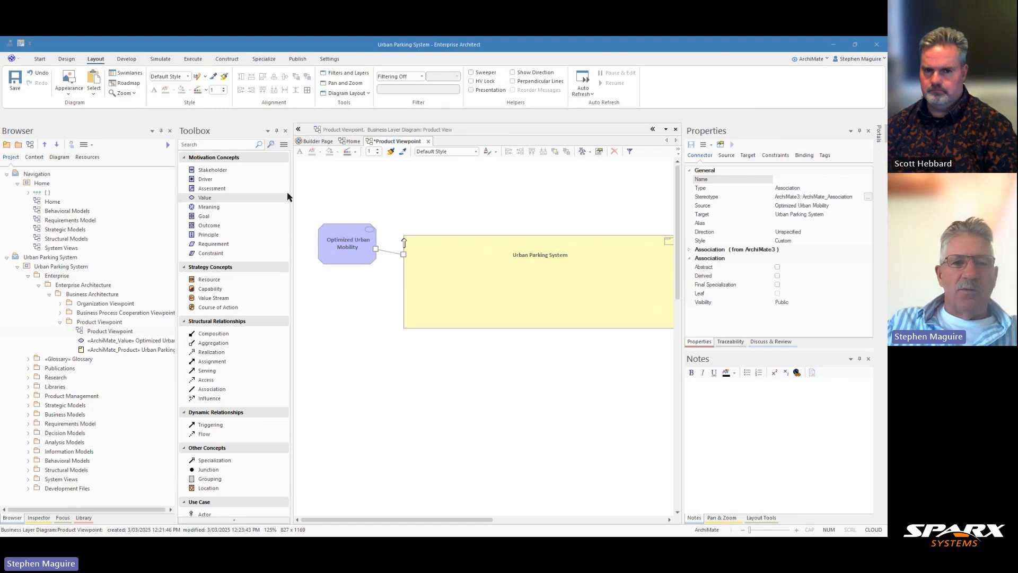
{"action": "left_click", "coordinate": [239, 199]}
{"action": "left_click", "coordinate": [333, 300]}
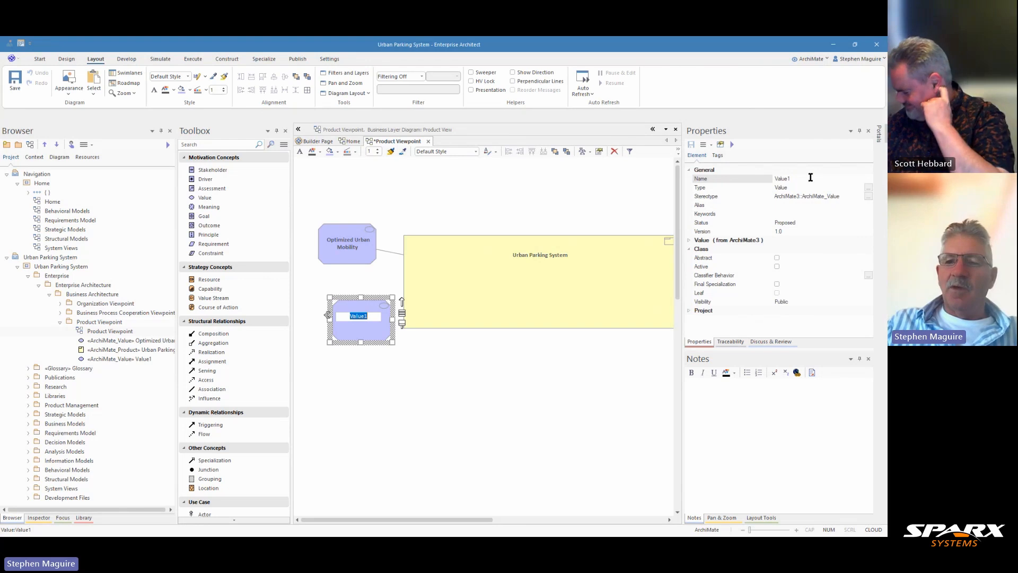
{"action": "left_click", "coordinate": [791, 178]}
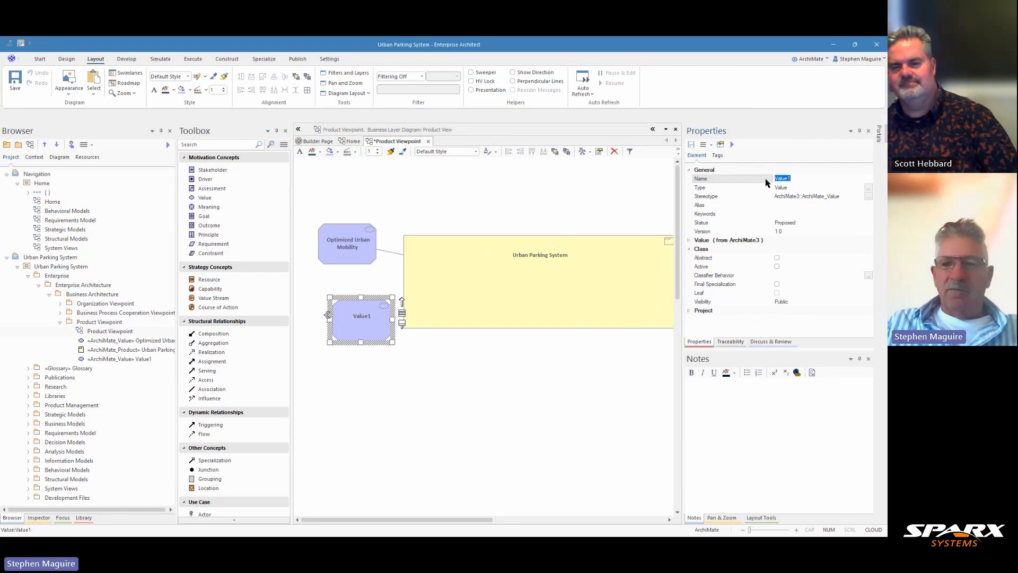
{"action": "type", "text": "Revenue Generation"}
{"action": "left_click", "coordinate": [440, 370]}
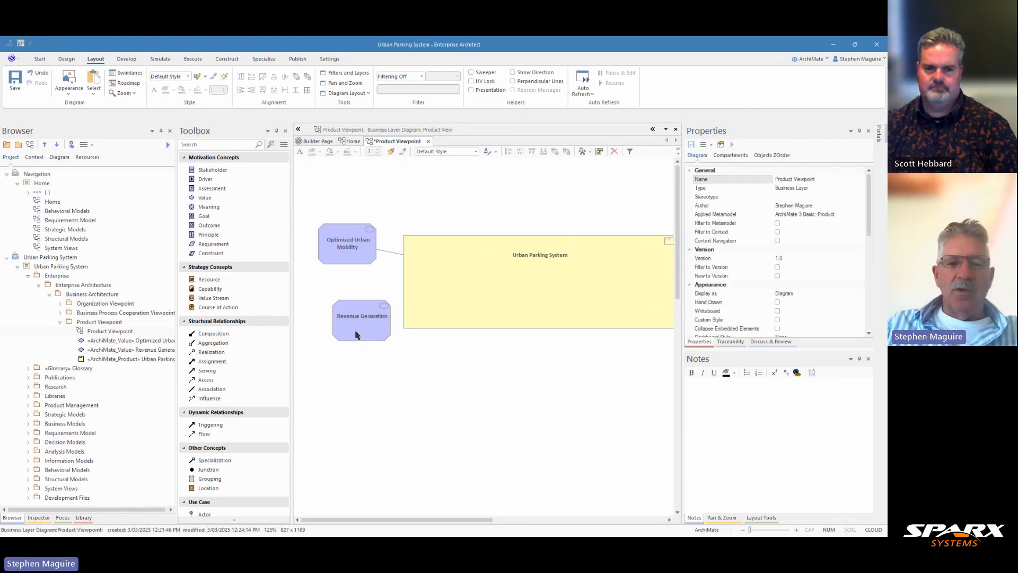
{"action": "left_click_drag", "start_coordinate": [357, 336], "coordinate": [341, 322]}
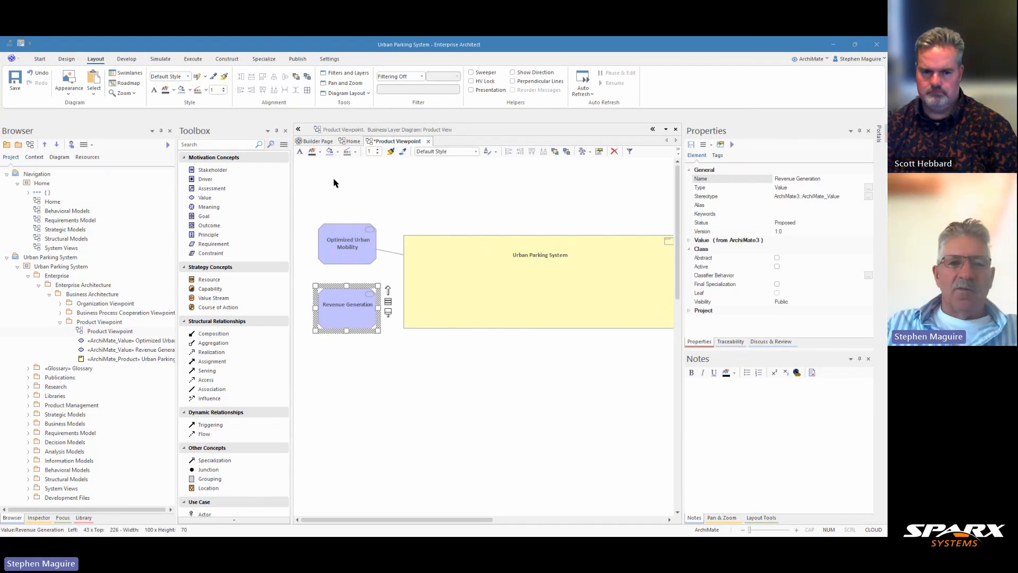
Add a third Value element below Revenue Generation and name it Environmental Impact
{"action": "left_click", "coordinate": [245, 204]}
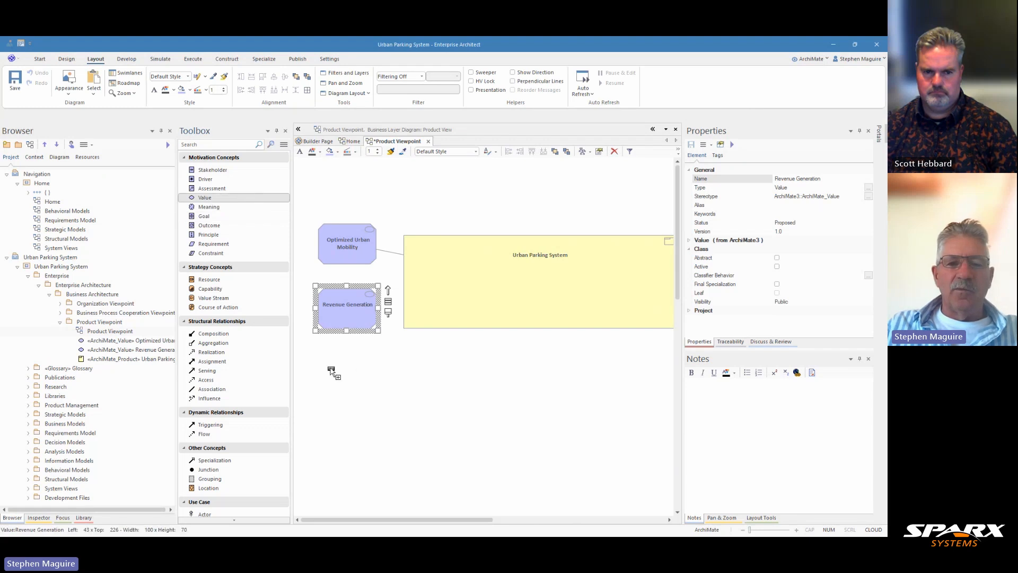
{"action": "left_click", "coordinate": [324, 362]}
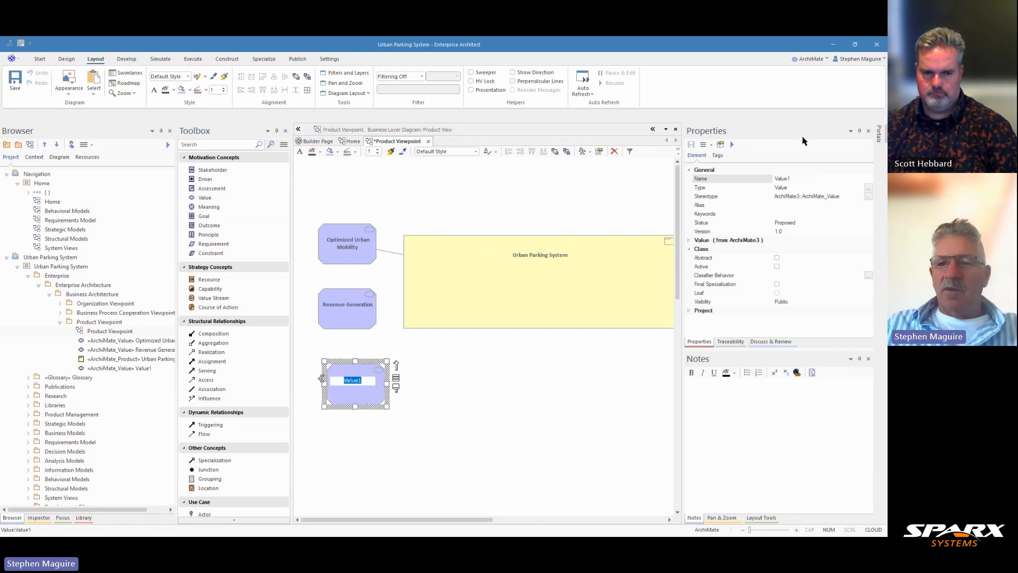
{"action": "left_click", "coordinate": [808, 178]}
{"action": "type", "text": "Environmental Impact"}
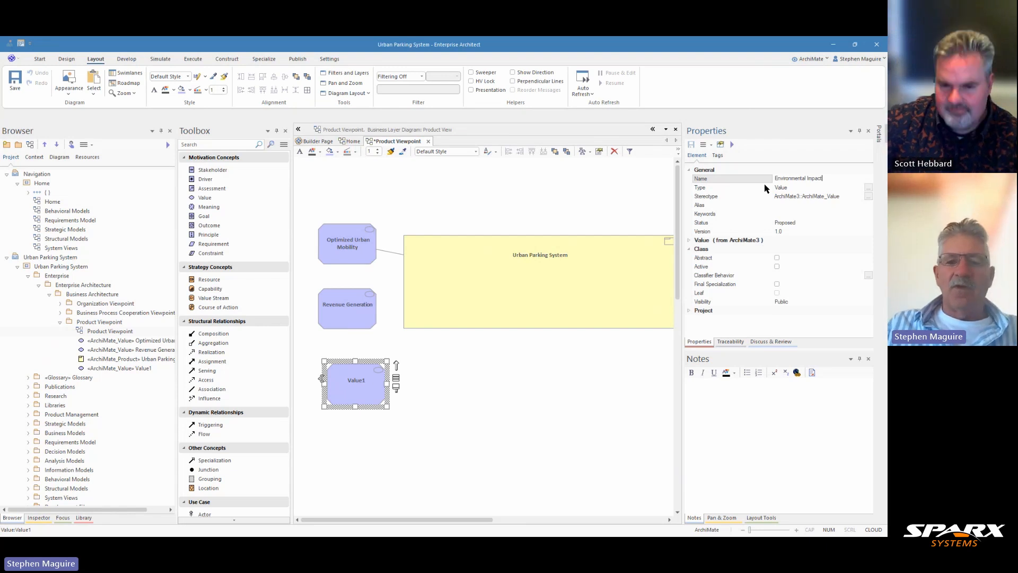
{"action": "left_click", "coordinate": [474, 370]}
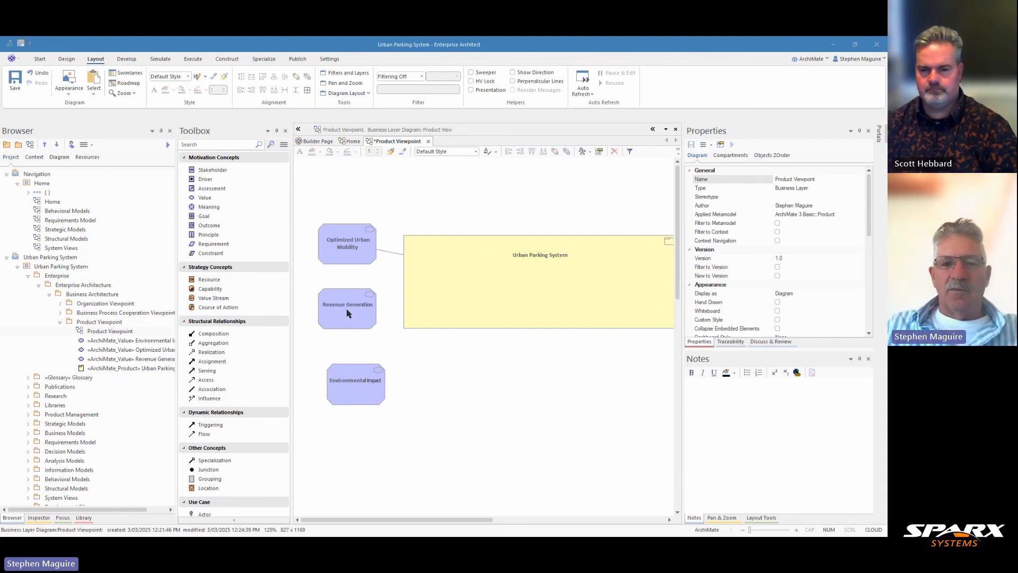
Add notes to Environmental Impact on reducing emissions from cars searching for parking, enabling green parking policies, eco-friendly vehicle incentives and the city's sustainability goals
{"action": "left_click", "coordinate": [362, 383]}
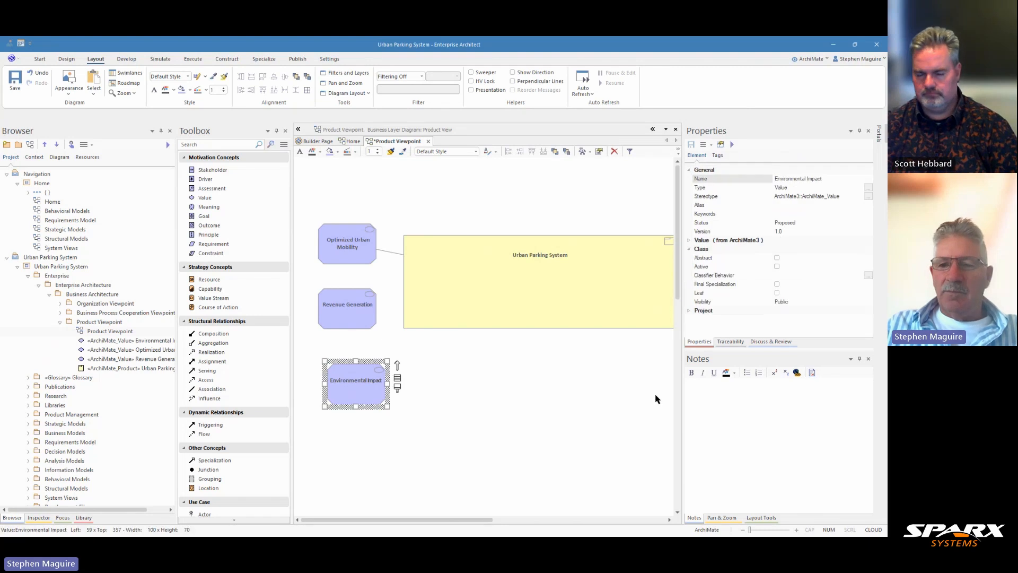
{"action": "left_click", "coordinate": [693, 389]}
{"action": "type", "text": "Environmental Impact reduces emissions from cars circling and searching for parking spaces in congested areas. It enables green parking policies and provides incentives for eco-friendly vehicles, supporting broader sustainability goals for the city."}
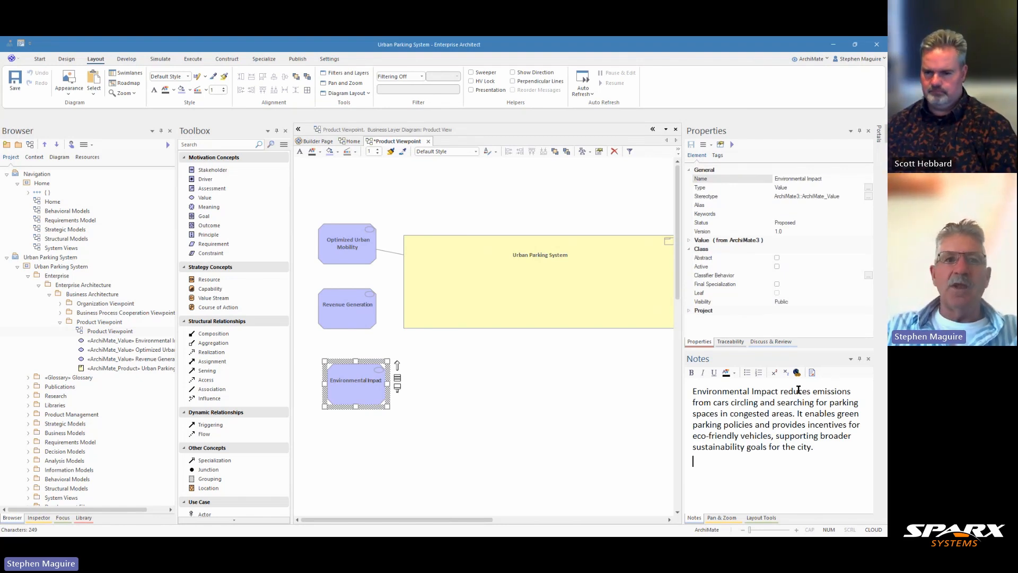
{"action": "left_click", "coordinate": [497, 386]}
Associate Environmental Impact and Revenue Generation with the Urban Parking System product, and shift the product slightly down and to the right
{"action": "left_click", "coordinate": [380, 383]}
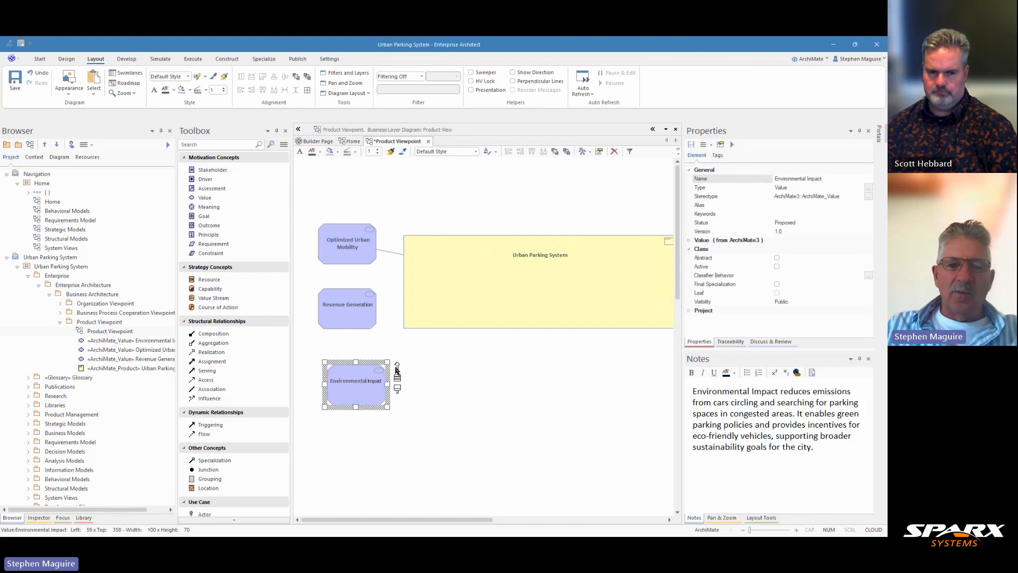
{"action": "left_click_drag", "start_coordinate": [397, 367], "coordinate": [422, 310]}
{"action": "left_click", "coordinate": [452, 327]}
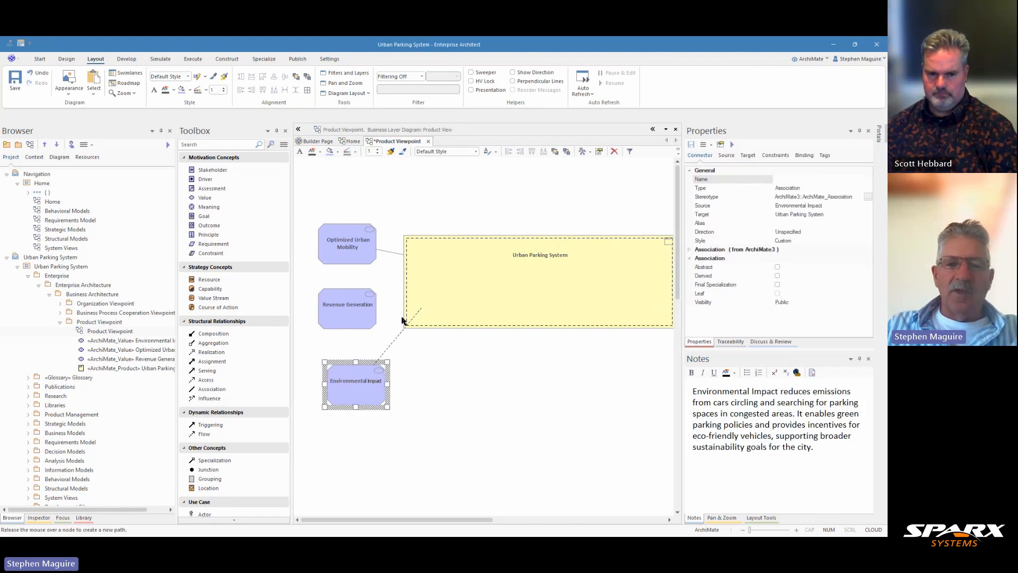
{"action": "left_click", "coordinate": [371, 314]}
{"action": "left_click_drag", "start_coordinate": [389, 288], "coordinate": [425, 286]}
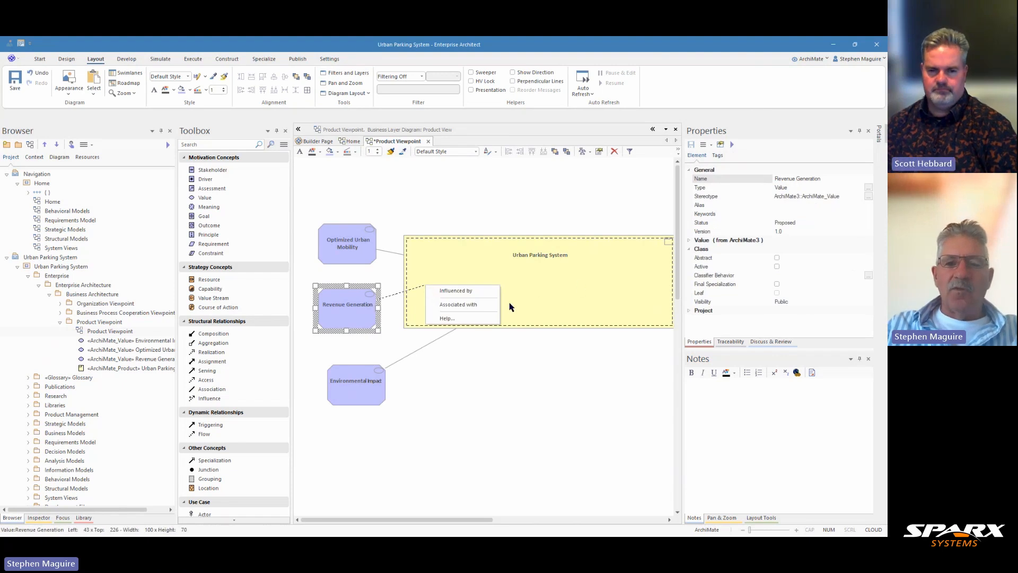
{"action": "left_click", "coordinate": [458, 305]}
{"action": "left_click", "coordinate": [529, 292]}
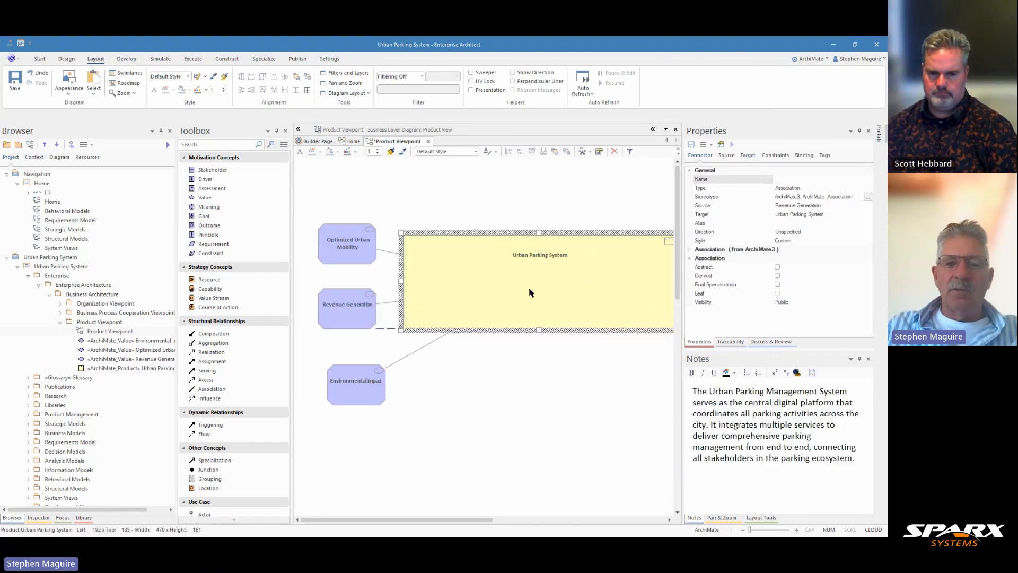
{"action": "left_click_drag", "start_coordinate": [530, 292], "coordinate": [542, 311]}
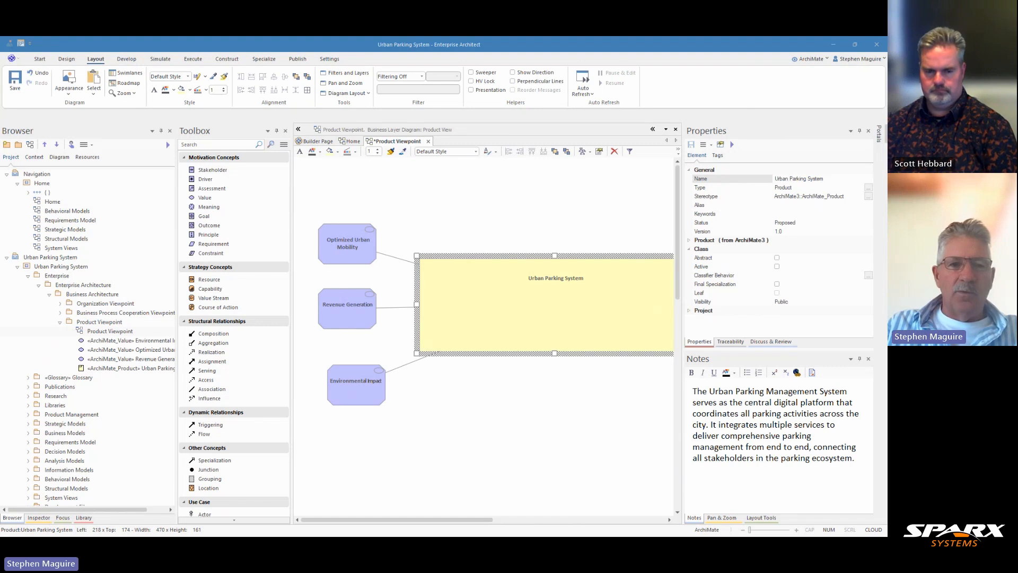
Load the ArchiMate 3.1 Business toolbox and place a Business Service inside the left part of the Urban Parking System product
{"action": "left_click", "coordinate": [284, 146]}
{"action": "mouse_move", "coordinate": [321, 178]}
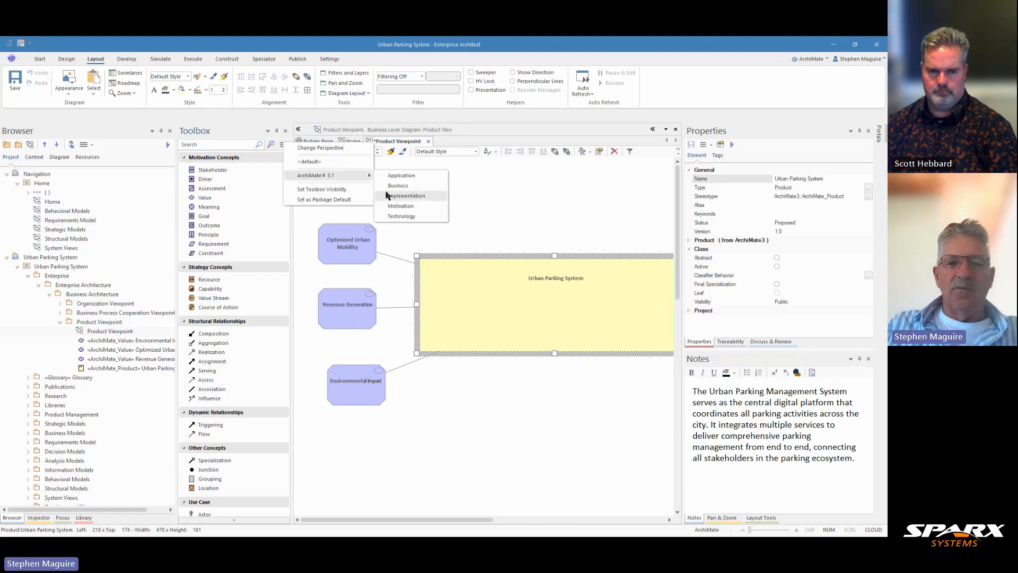
{"action": "left_click", "coordinate": [390, 190]}
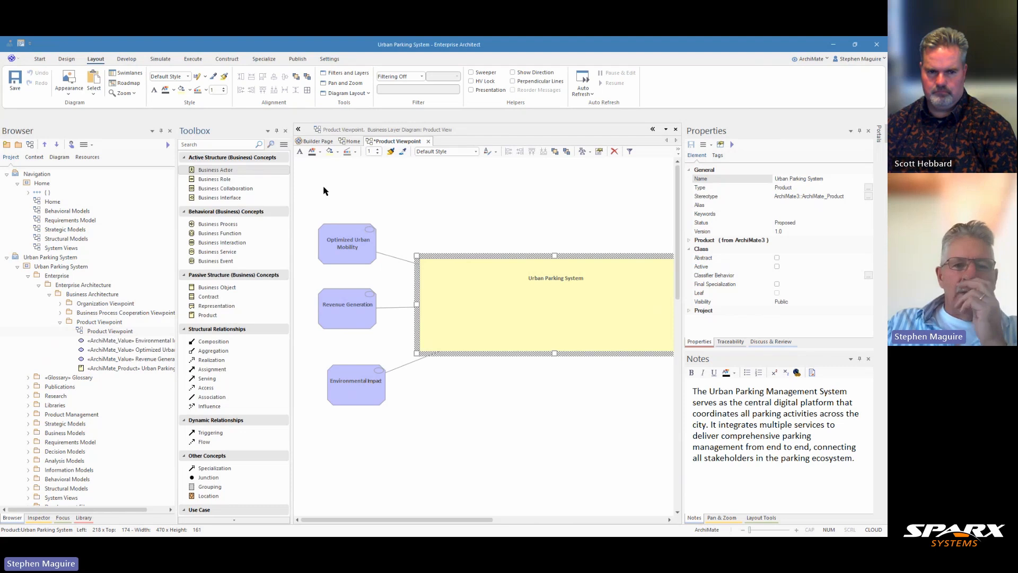
{"action": "left_click", "coordinate": [218, 253]}
{"action": "left_click", "coordinate": [458, 306]}
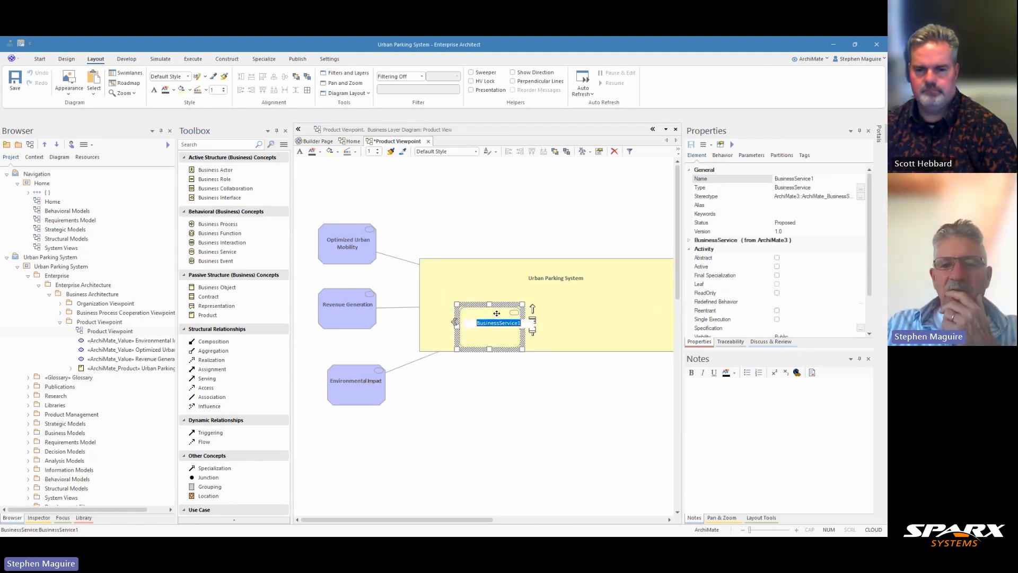
{"action": "left_click_drag", "start_coordinate": [480, 328], "coordinate": [470, 309]}
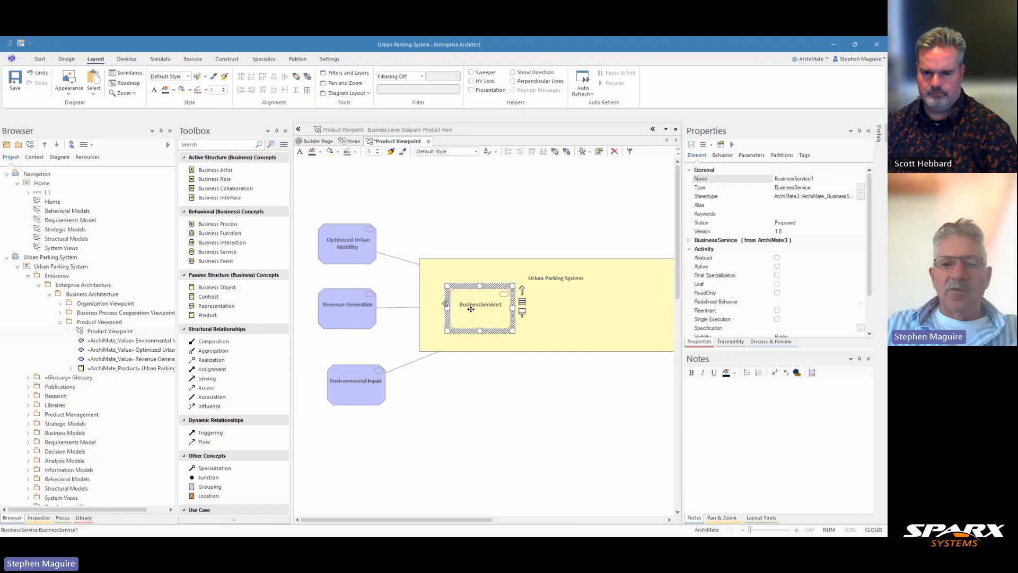
Turn off rectangle notation for the new business service, name it Parking Space Management and adjust its position inside the product
{"action": "right_click", "coordinate": [476, 300]}
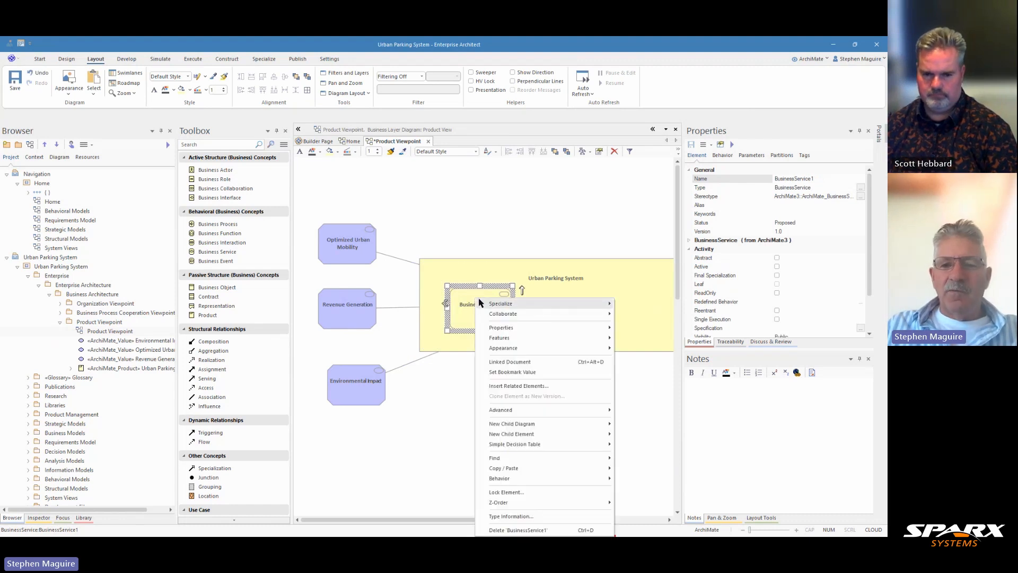
{"action": "mouse_move", "coordinate": [516, 349]}
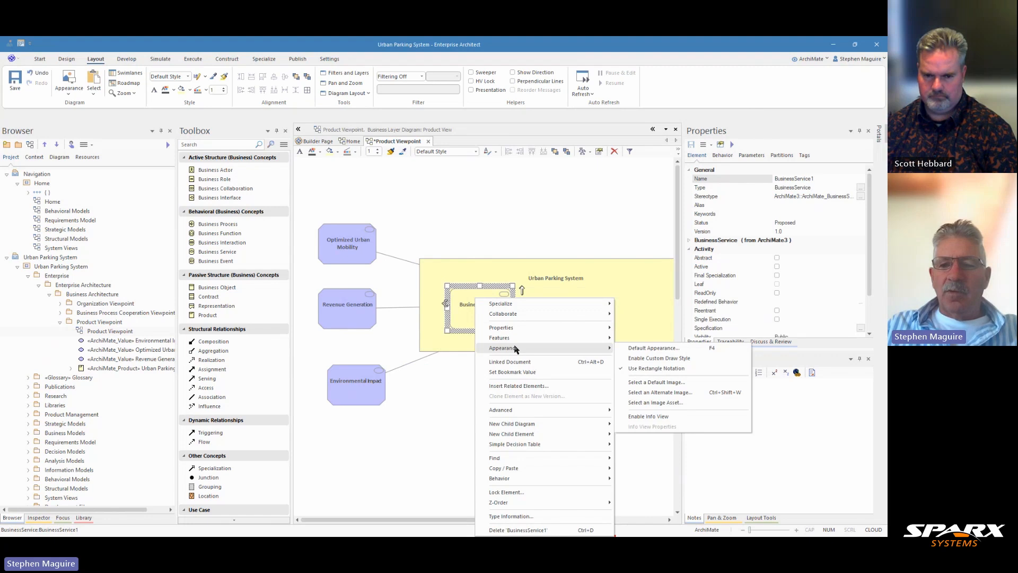
{"action": "left_click", "coordinate": [652, 368]}
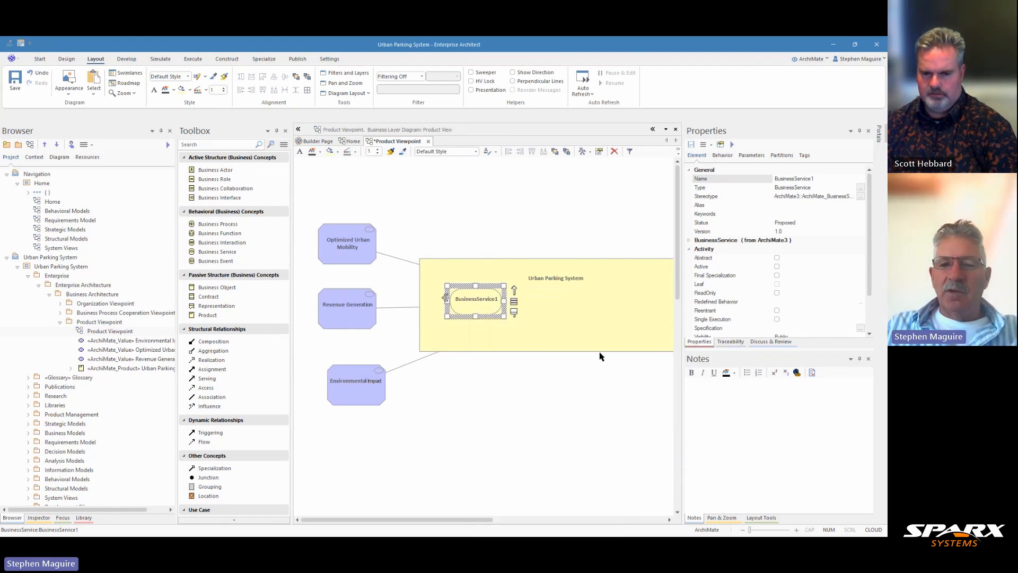
{"action": "left_click", "coordinate": [819, 177]}
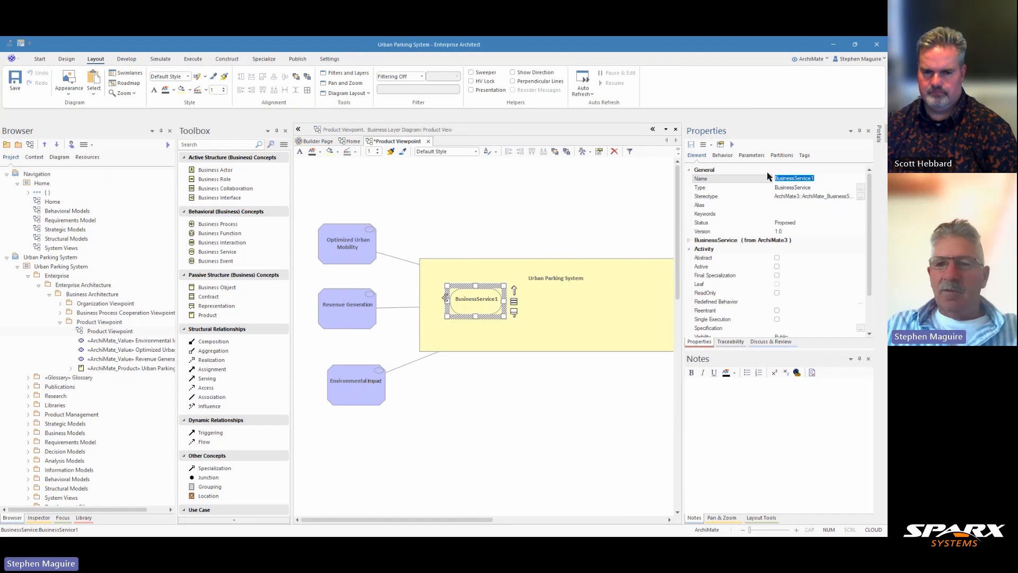
{"action": "type", "text": "Parking Space Management"}
{"action": "left_click", "coordinate": [459, 235]}
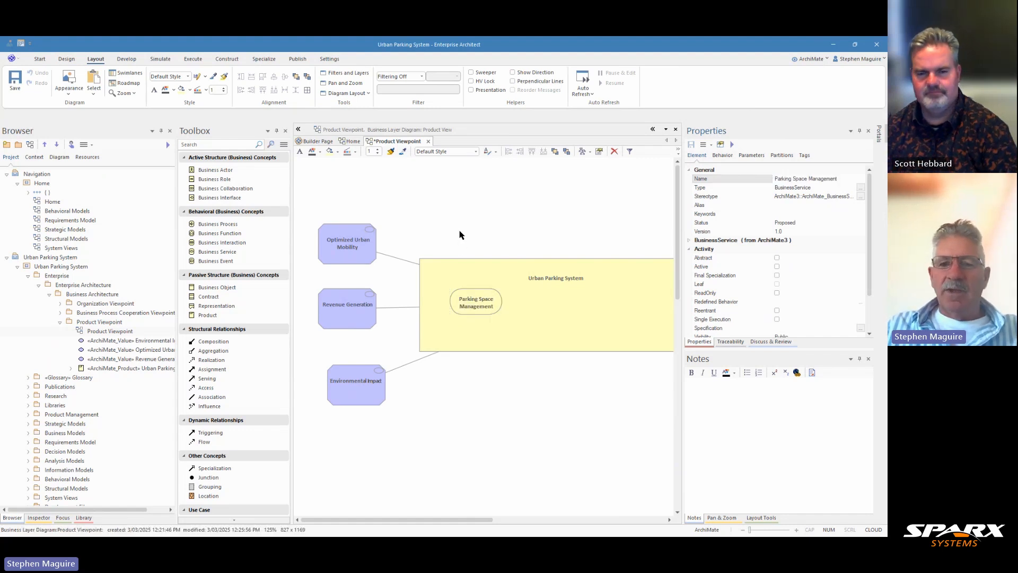
{"action": "left_click_drag", "start_coordinate": [477, 304], "coordinate": [473, 313]}
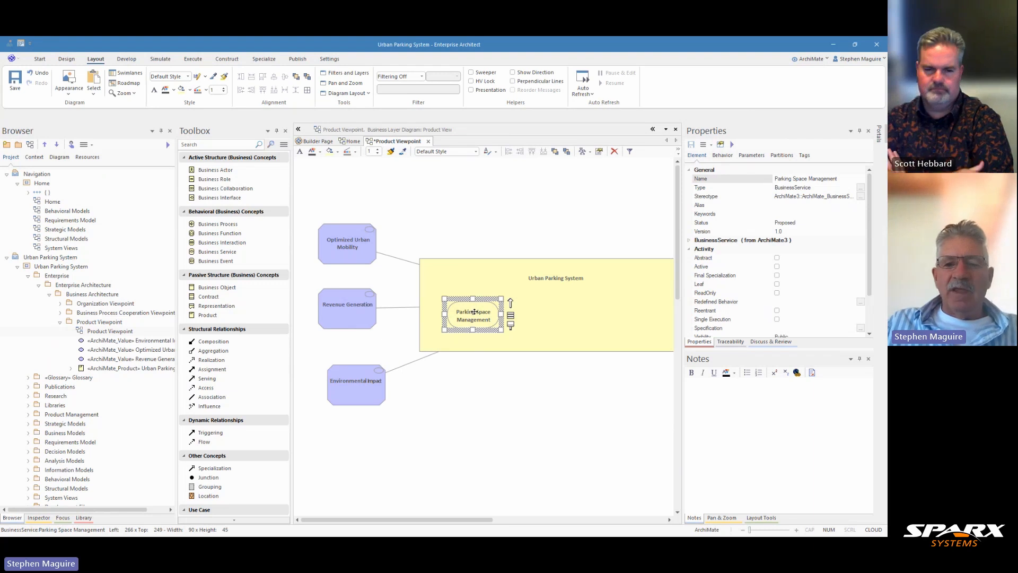
{"action": "left_click_drag", "start_coordinate": [474, 312], "coordinate": [474, 308]}
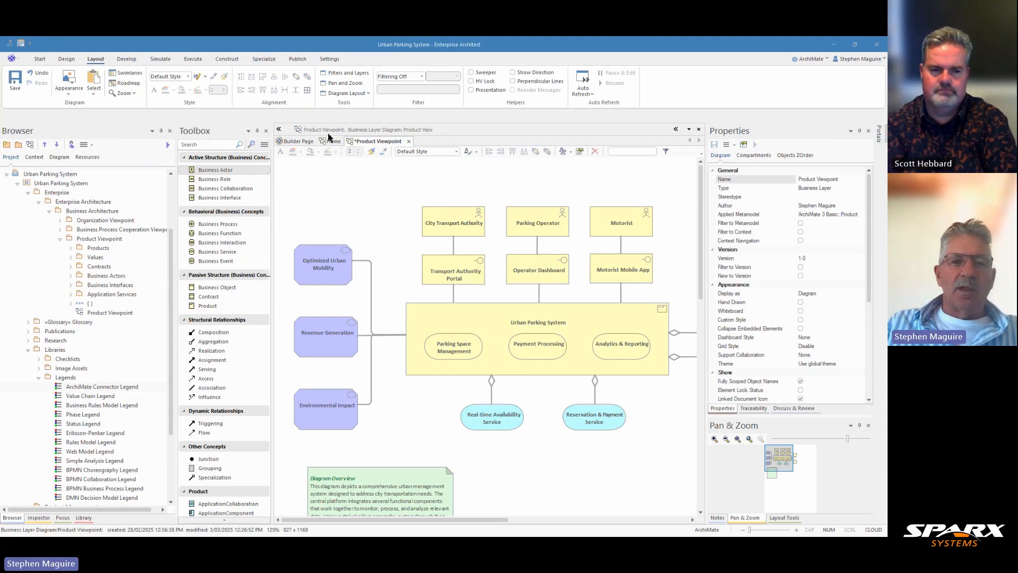
Hide the toolbox and place the ArchiMate Connector Legend from the Legends library on the diagram, to the right of the Diagram Overview note
{"action": "left_click", "coordinate": [279, 130]}
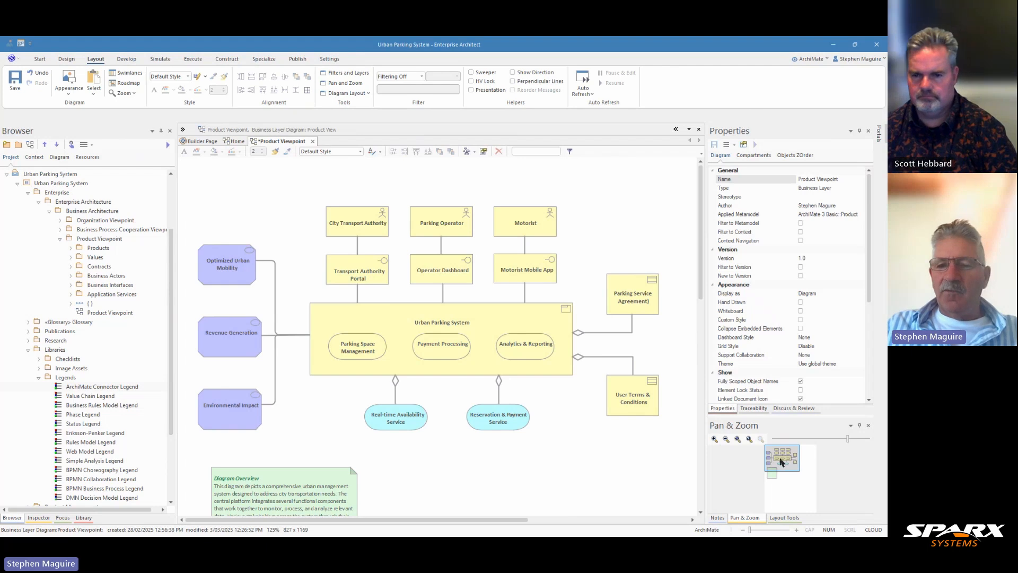
{"action": "mouse_move", "coordinate": [783, 462]}
{"action": "left_mouse_down"}
{"action": "mouse_move", "coordinate": [784, 474]}
{"action": "mouse_move", "coordinate": [770, 457]}
{"action": "mouse_move", "coordinate": [780, 455]}
{"action": "mouse_move", "coordinate": [770, 456]}
{"action": "left_mouse_up"}
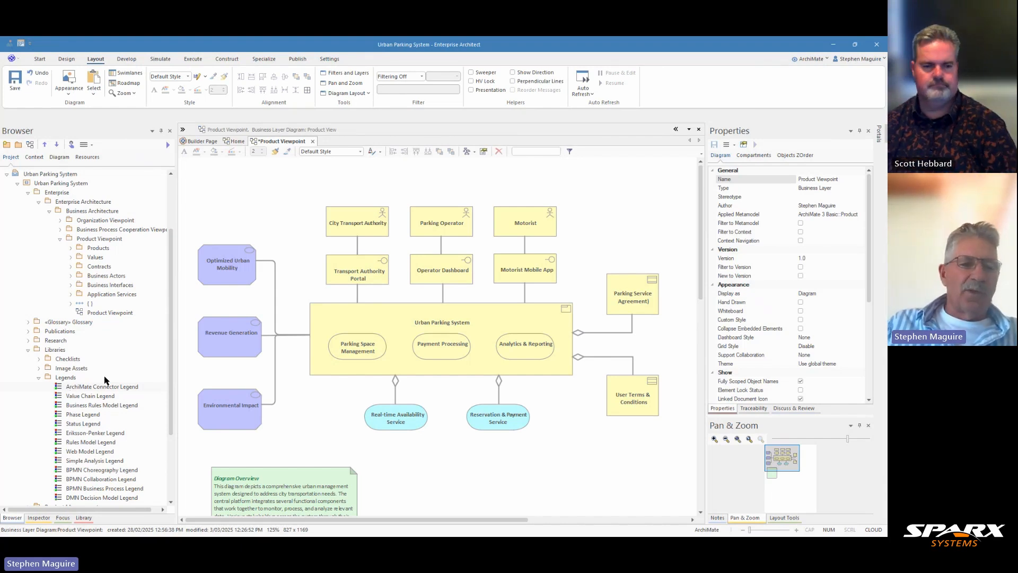
{"action": "left_click", "coordinate": [86, 388]}
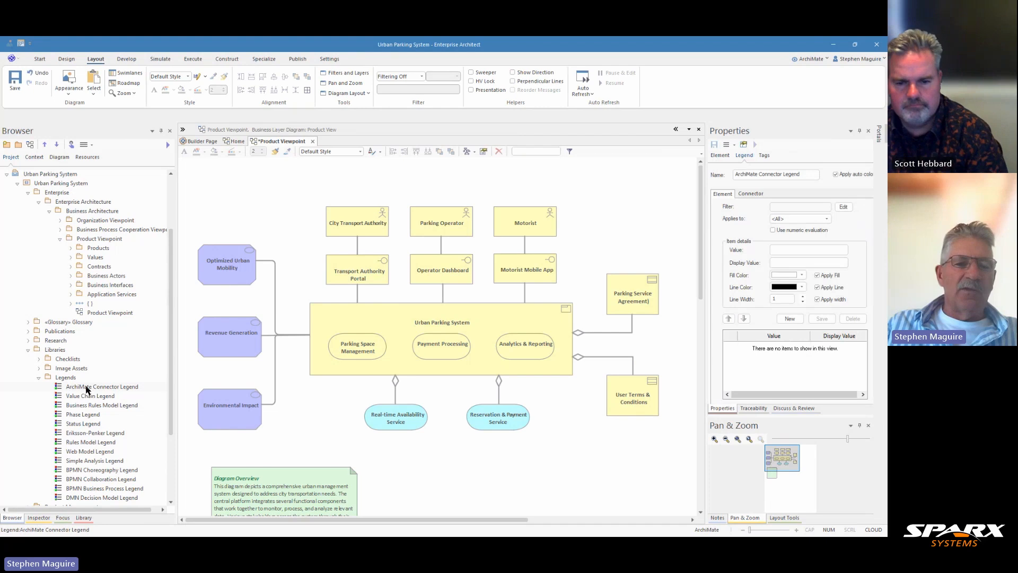
{"action": "left_click_drag", "start_coordinate": [528, 481], "coordinate": [521, 476]}
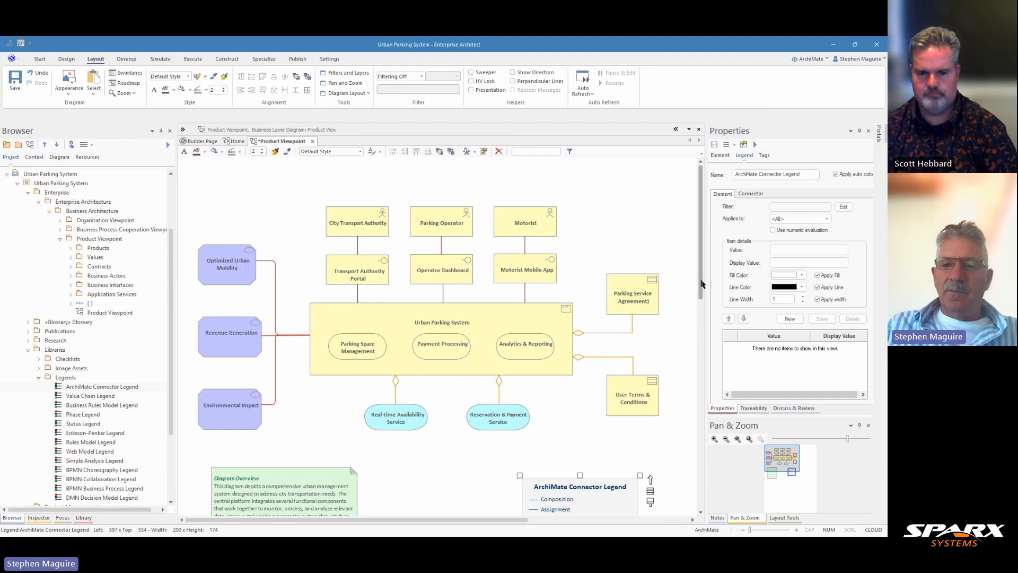
{"action": "left_click_drag", "start_coordinate": [701, 284], "coordinate": [706, 302]}
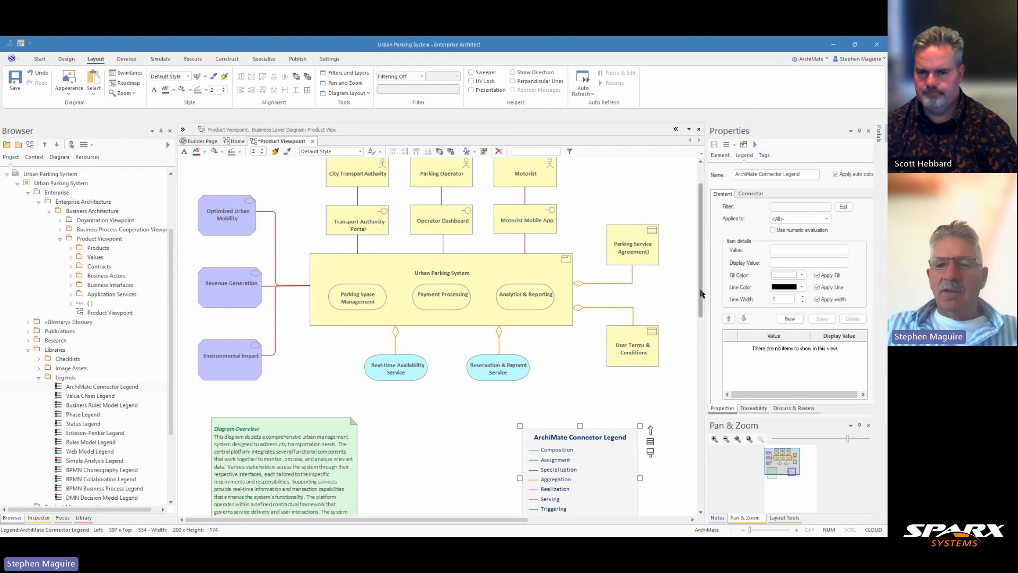
{"action": "left_click_drag", "start_coordinate": [701, 294], "coordinate": [699, 265]}
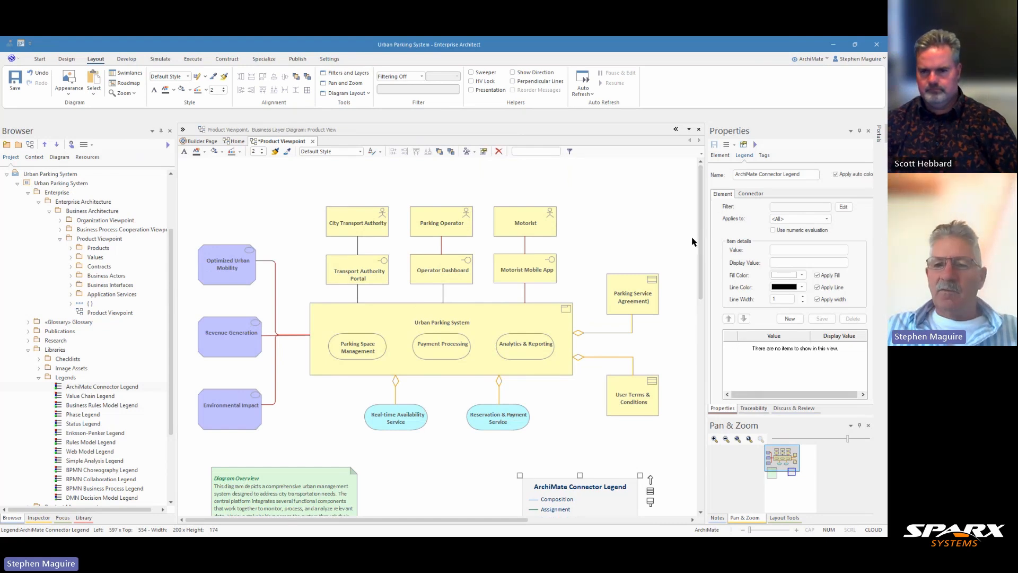
{"action": "left_click", "coordinate": [601, 236]}
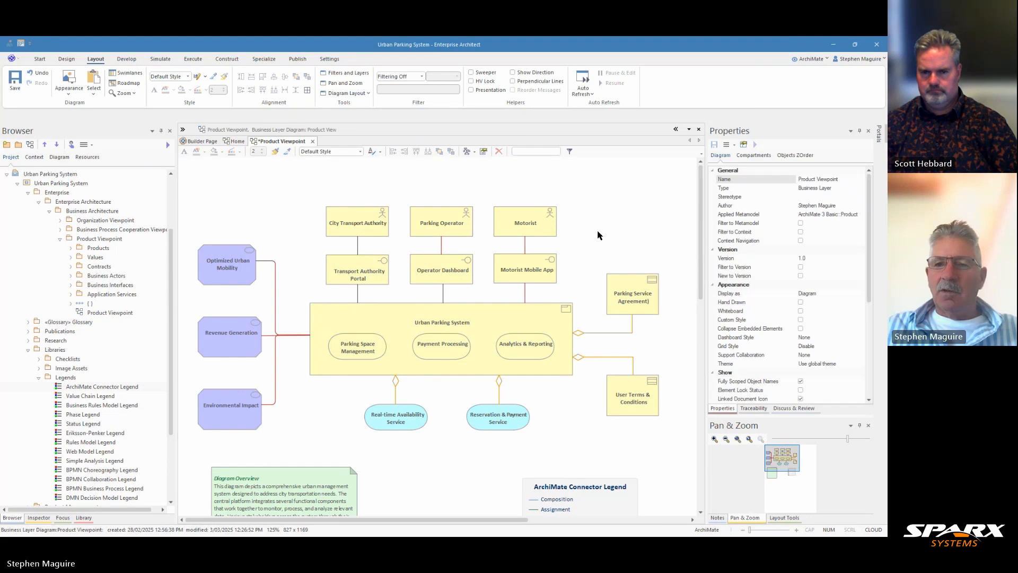
{"action": "left_click", "coordinate": [538, 323]}
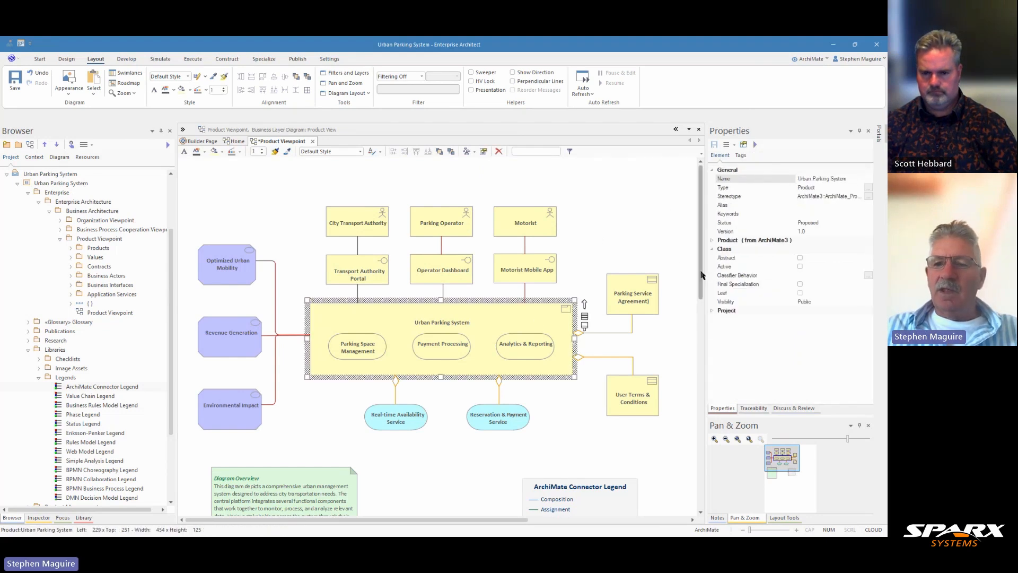
Widen the properties view and check the stereotypes of the Urban Parking System product, Parking Space Management and Real-time Availability Service
{"action": "left_click_drag", "start_coordinate": [701, 275], "coordinate": [663, 272]}
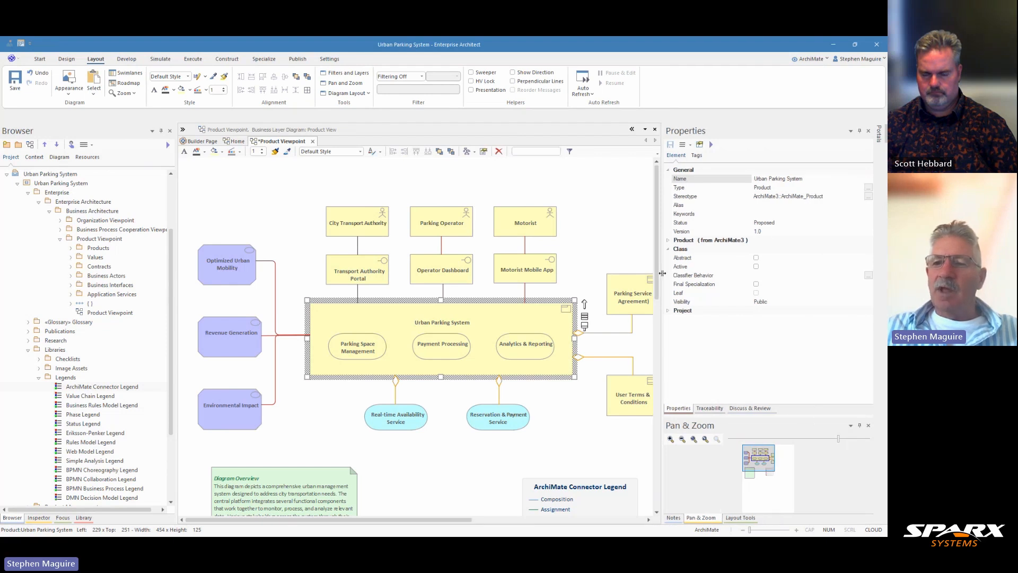
{"action": "left_click", "coordinate": [806, 199]}
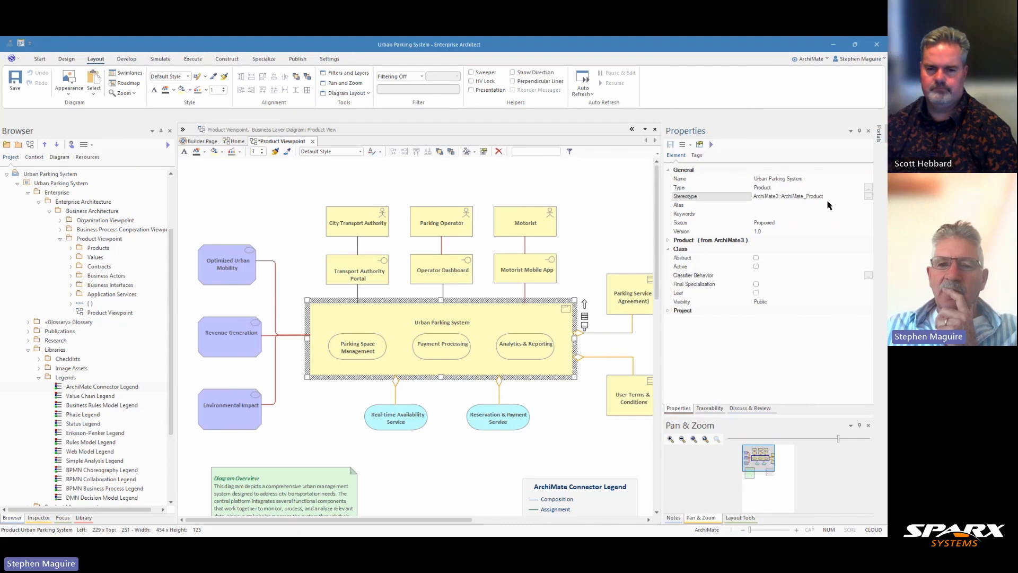
{"action": "left_click", "coordinate": [359, 351]}
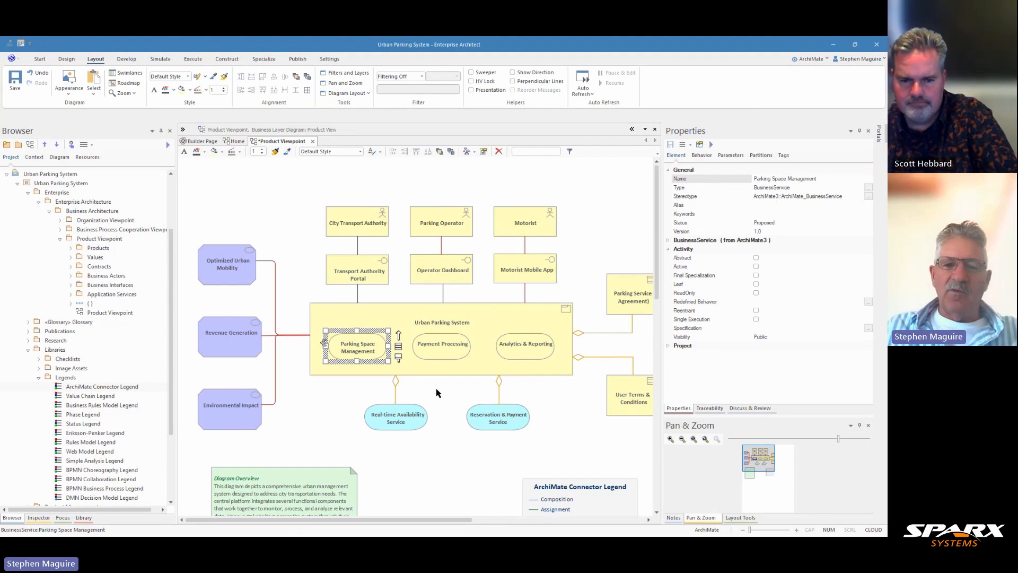
{"action": "left_click", "coordinate": [409, 413]}
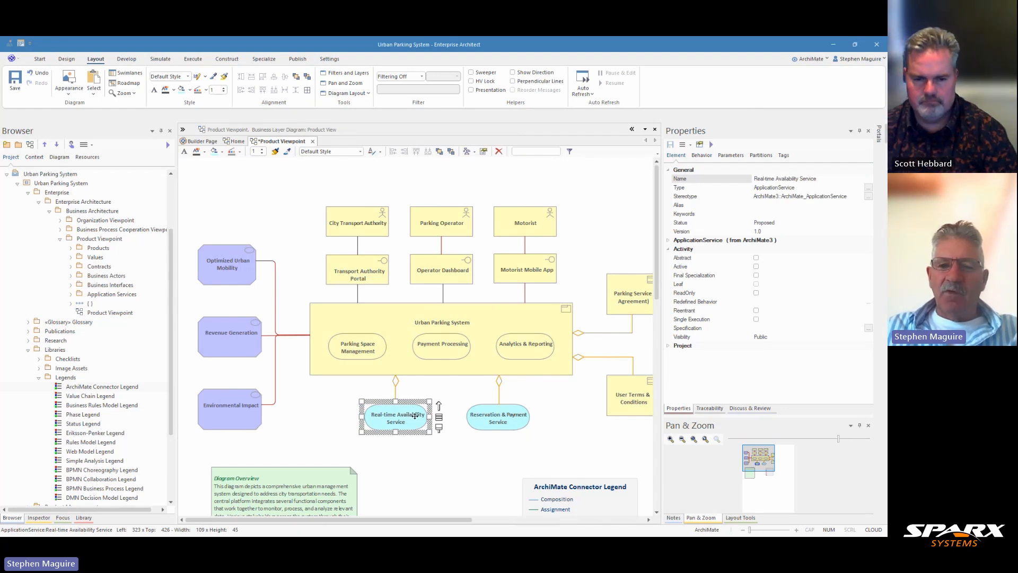
Inspect the connector between Urban Parking System and Real-time Availability Service and review its available ArchiMate3 stereotypes without changing them
{"action": "left_click", "coordinate": [395, 391]}
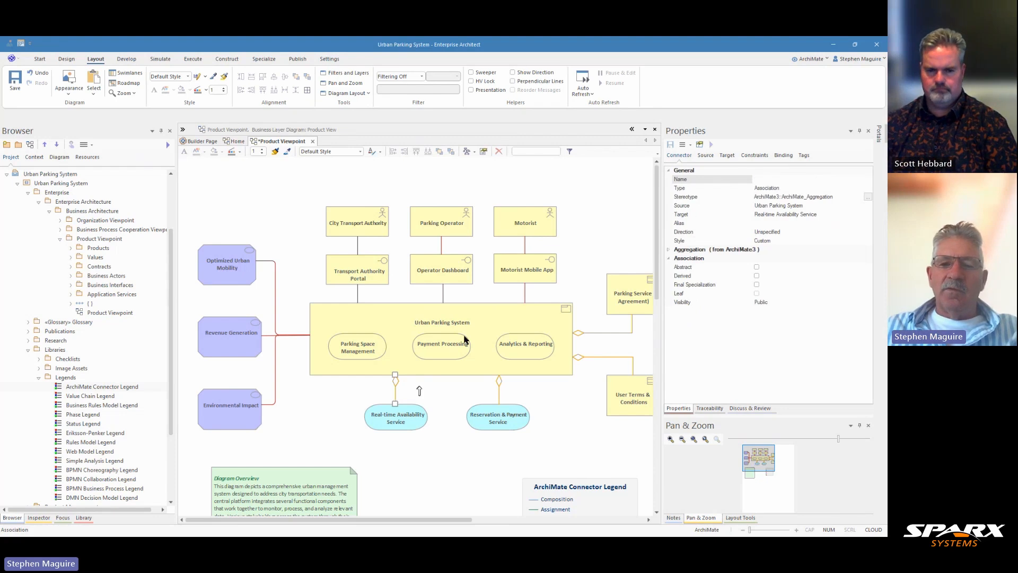
{"action": "left_click", "coordinate": [469, 367]}
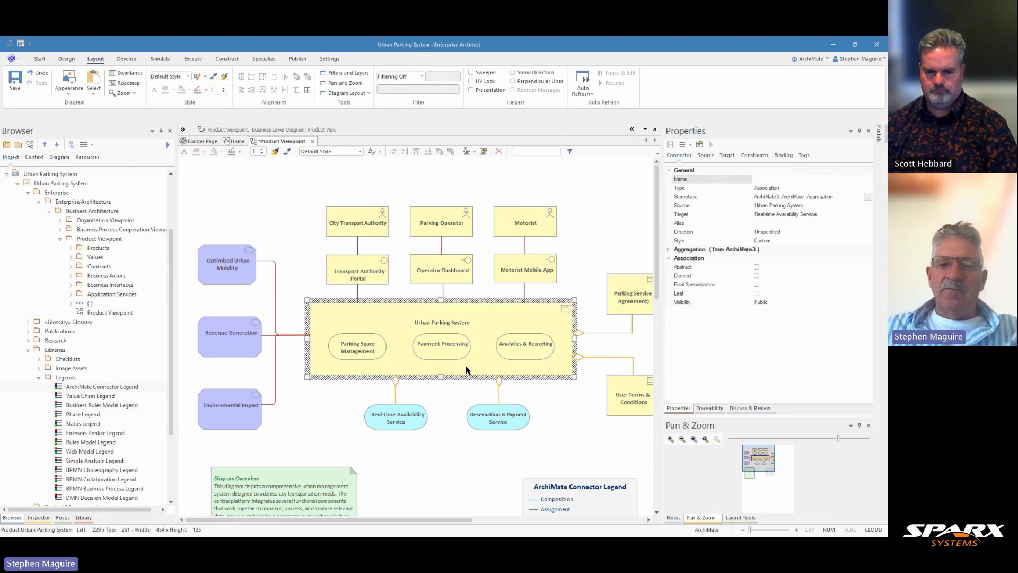
{"action": "left_click", "coordinate": [395, 394]}
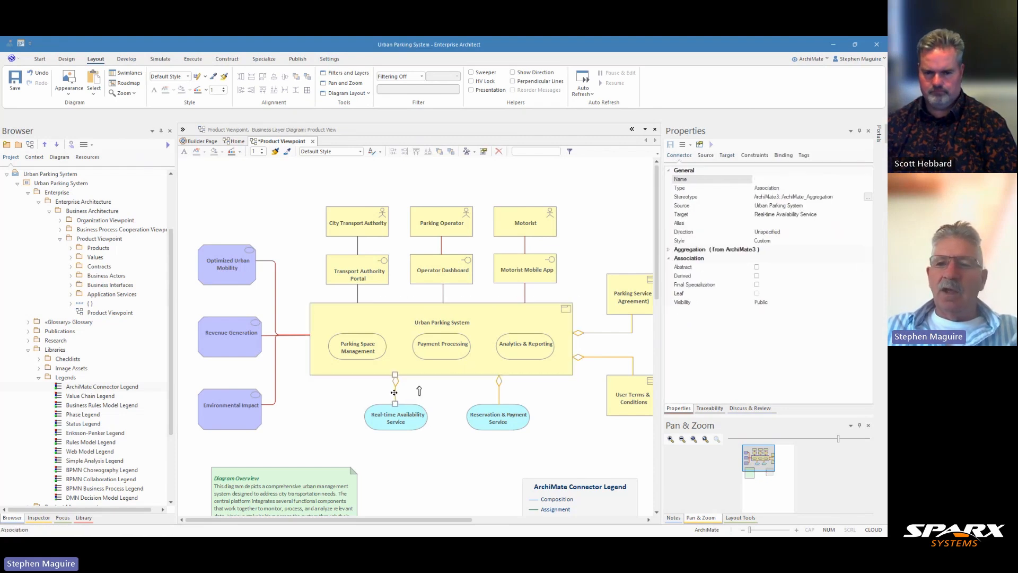
{"action": "left_click", "coordinate": [868, 197]}
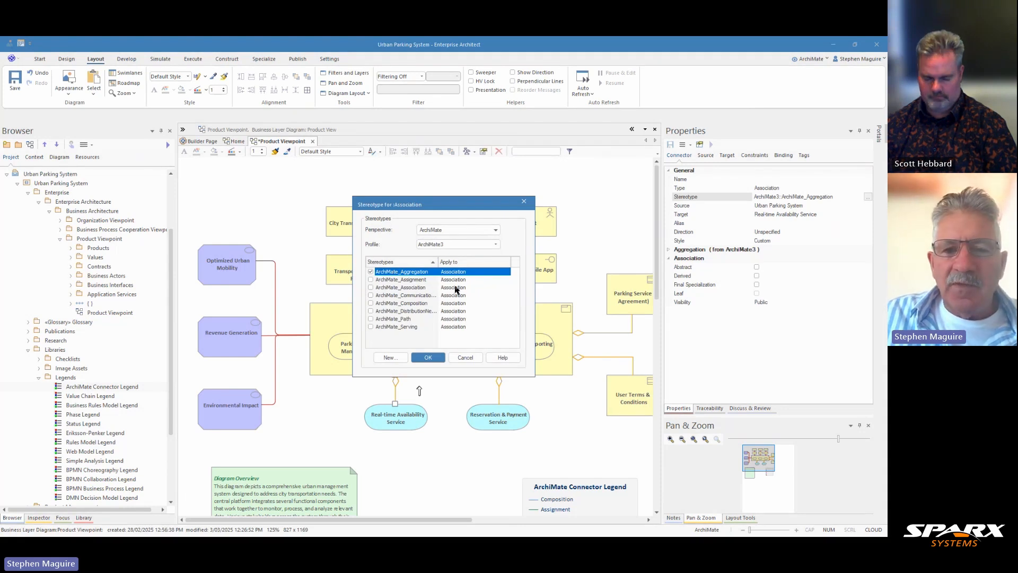
{"action": "left_click", "coordinate": [465, 358]}
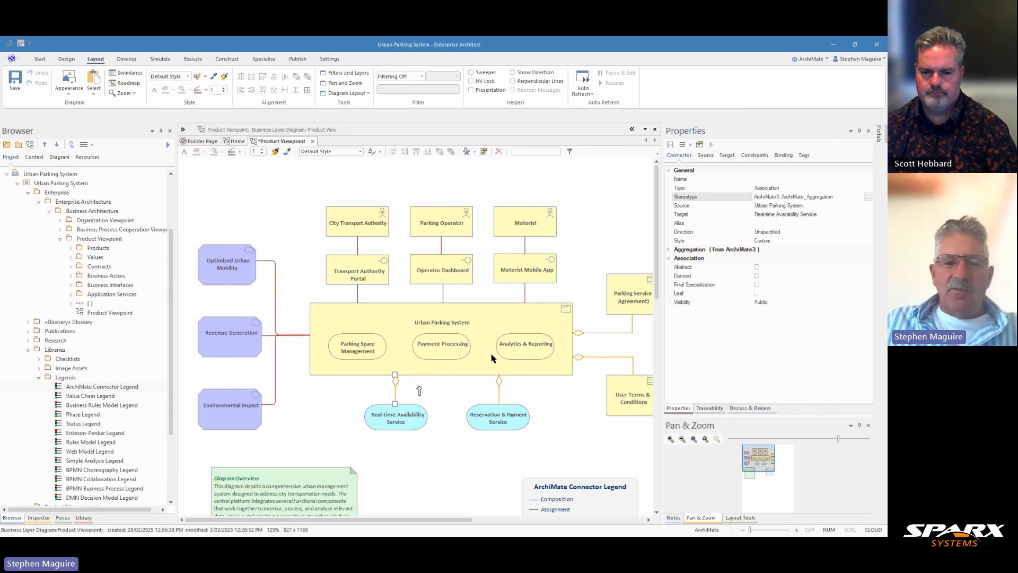
Review the element properties of City Transport Authority, Transport Authority Portal and the Optimized Urban Mobility value
{"action": "left_click", "coordinate": [372, 227]}
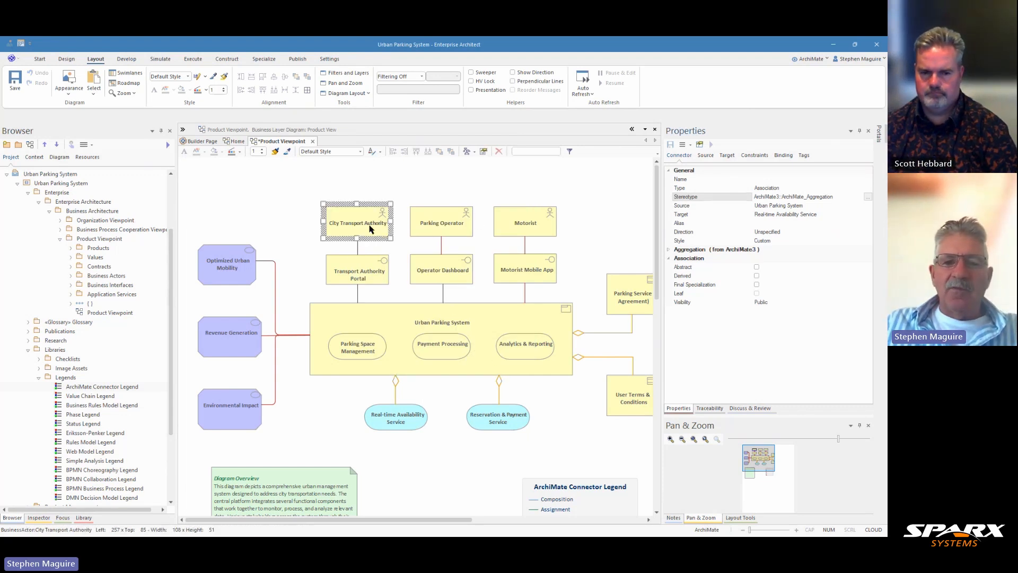
{"action": "left_click", "coordinate": [367, 271]}
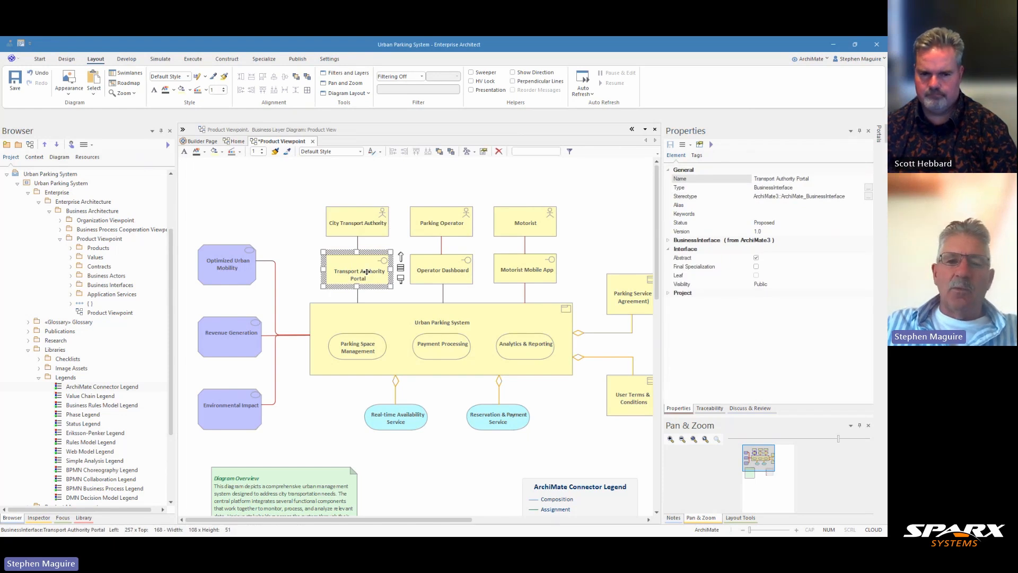
{"action": "left_click", "coordinate": [242, 267]}
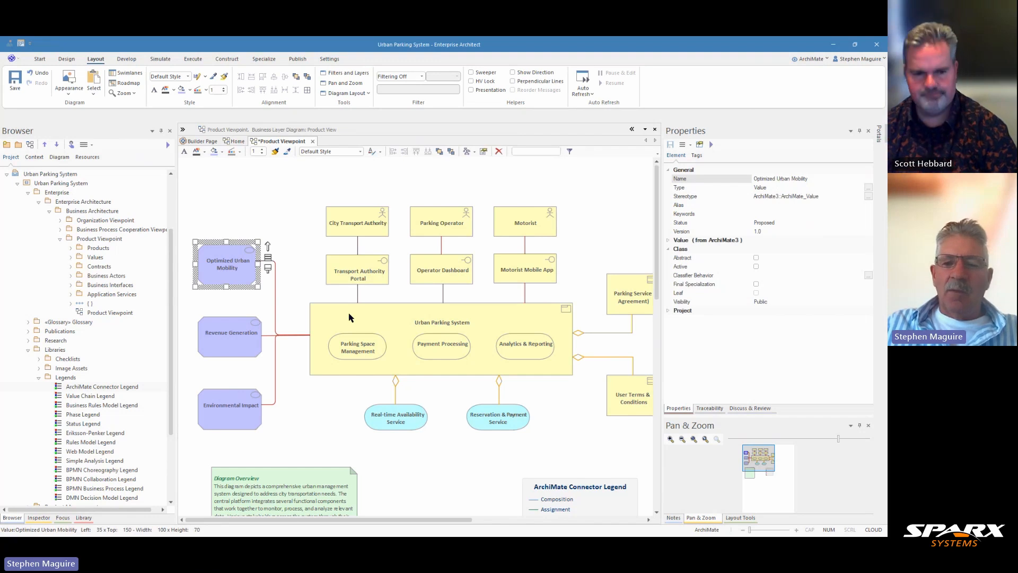
Read the notes of the three values and the Parking Service Agreement and User Terms & Conditions contracts, and widen the diagram area again
{"action": "left_click", "coordinate": [674, 518]}
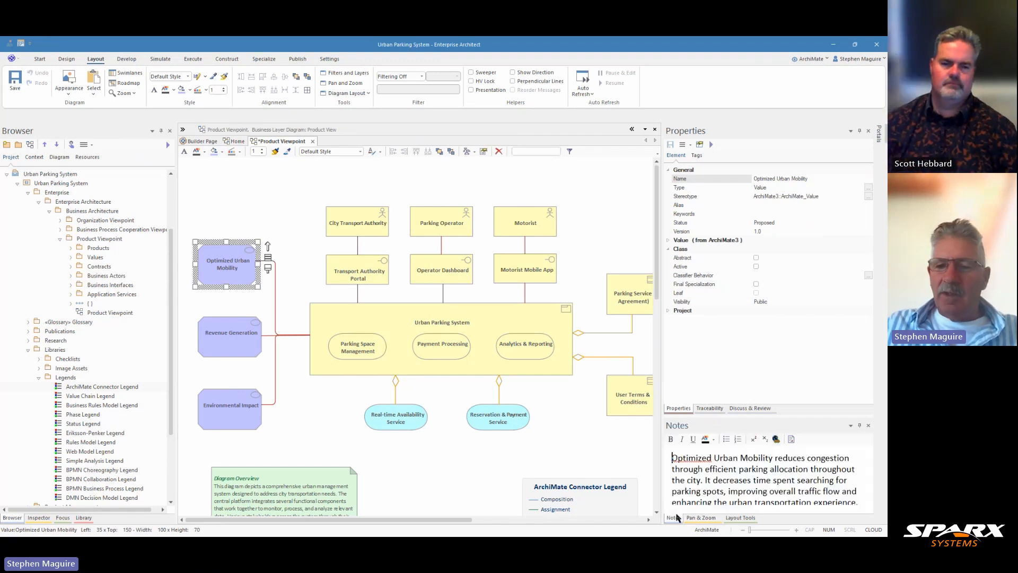
{"action": "left_click", "coordinate": [253, 334]}
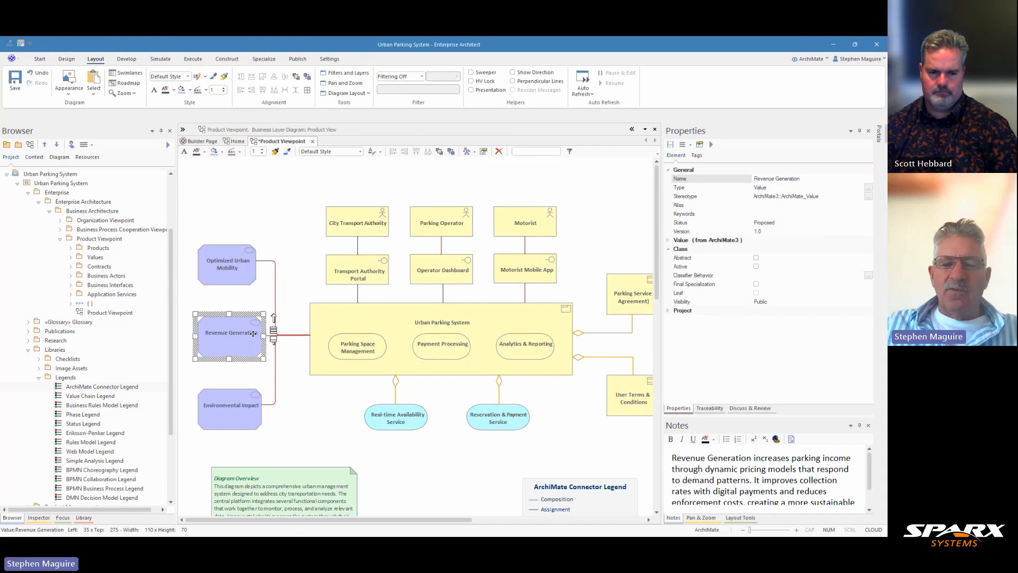
{"action": "left_click", "coordinate": [253, 415]}
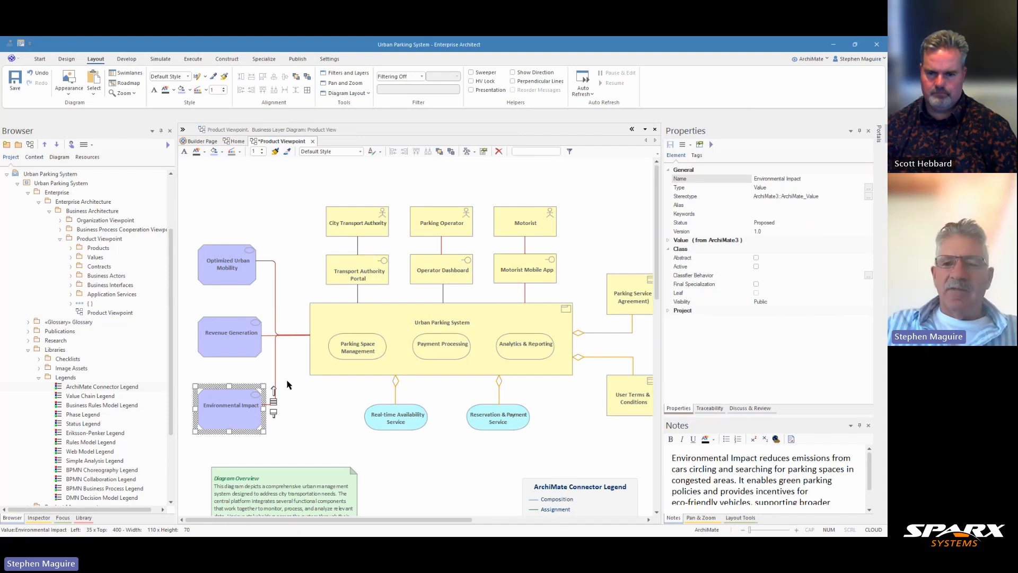
{"action": "left_click", "coordinate": [622, 292]}
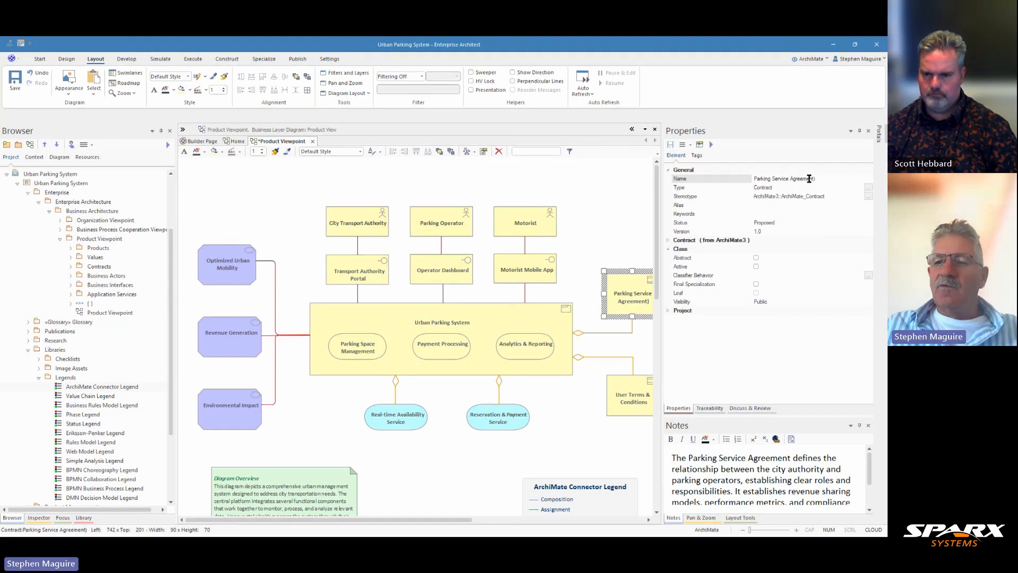
{"action": "left_click", "coordinate": [634, 388]}
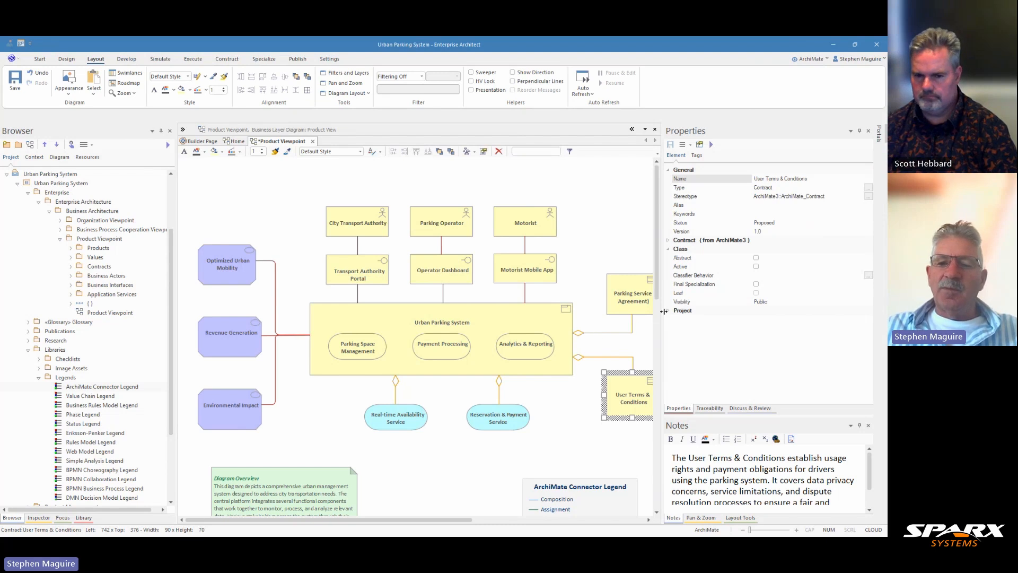
{"action": "left_click_drag", "start_coordinate": [662, 314], "coordinate": [707, 313]}
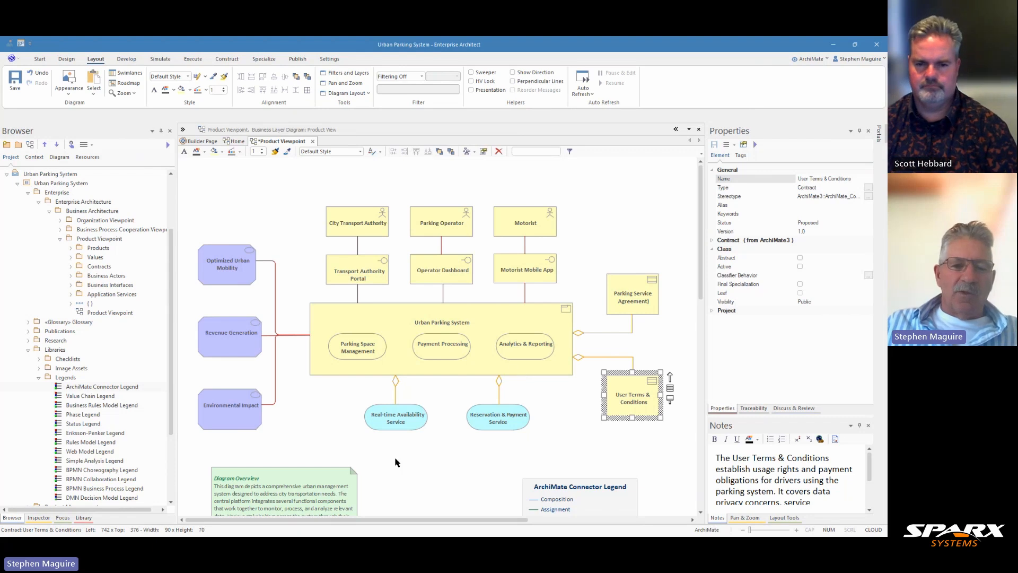
Shift the Diagram Overview note slightly up and to the left, enlarge its notes view and save the diagram
{"action": "left_click_drag", "start_coordinate": [305, 479], "coordinate": [295, 455]}
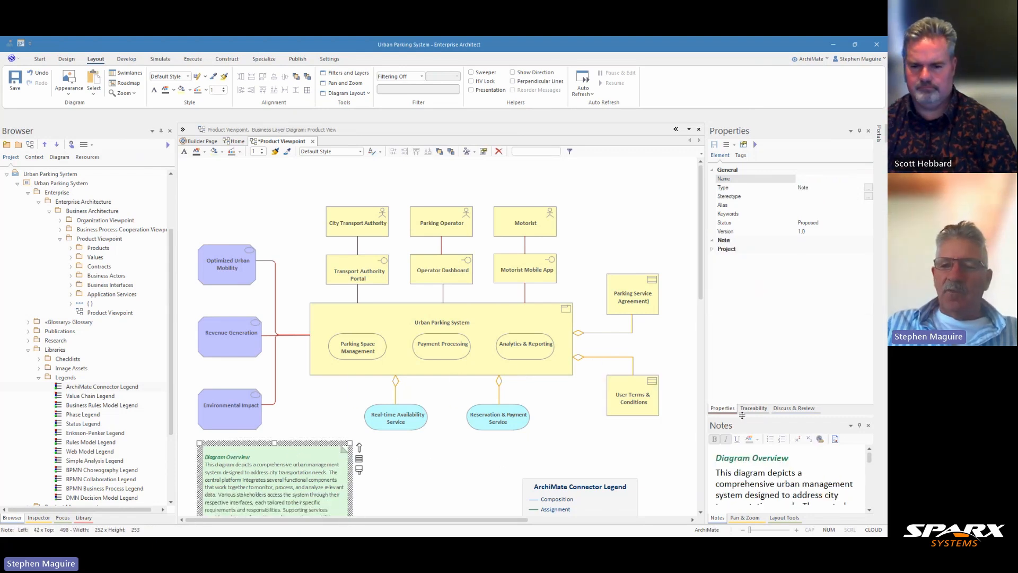
{"action": "left_click_drag", "start_coordinate": [744, 416], "coordinate": [723, 360]}
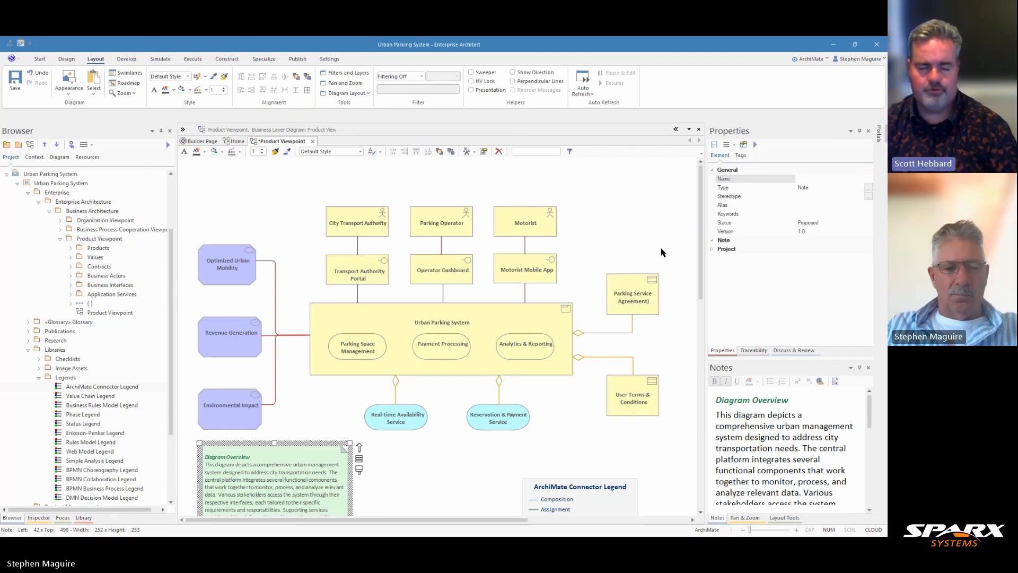
{"action": "key", "text": "ctrl+s"}
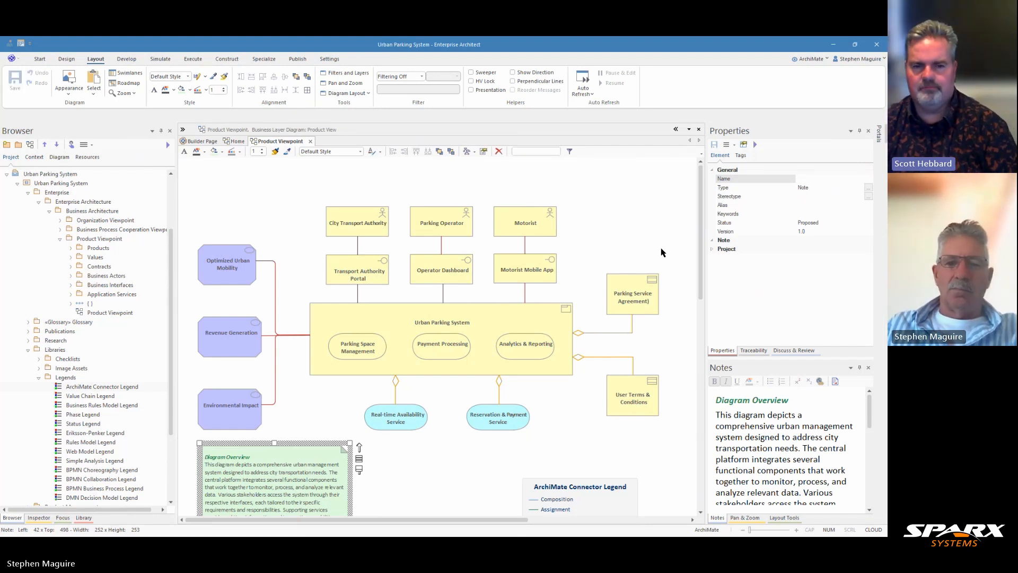